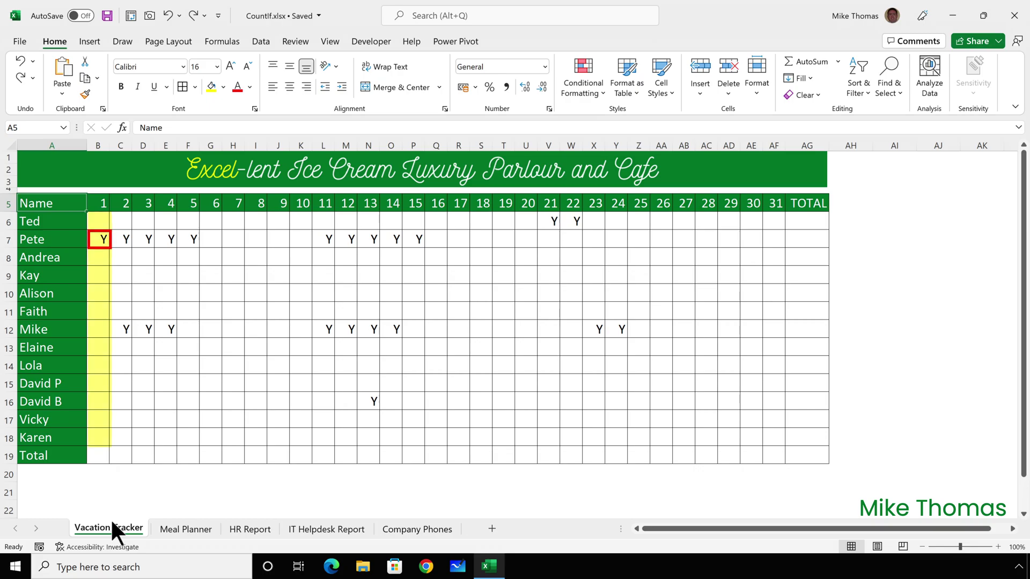
Enter =COUNTIF(B6:AF6,"Y") in AG6 of the Vacation Tracker and fill the formula down to AG18.
click(808, 224)
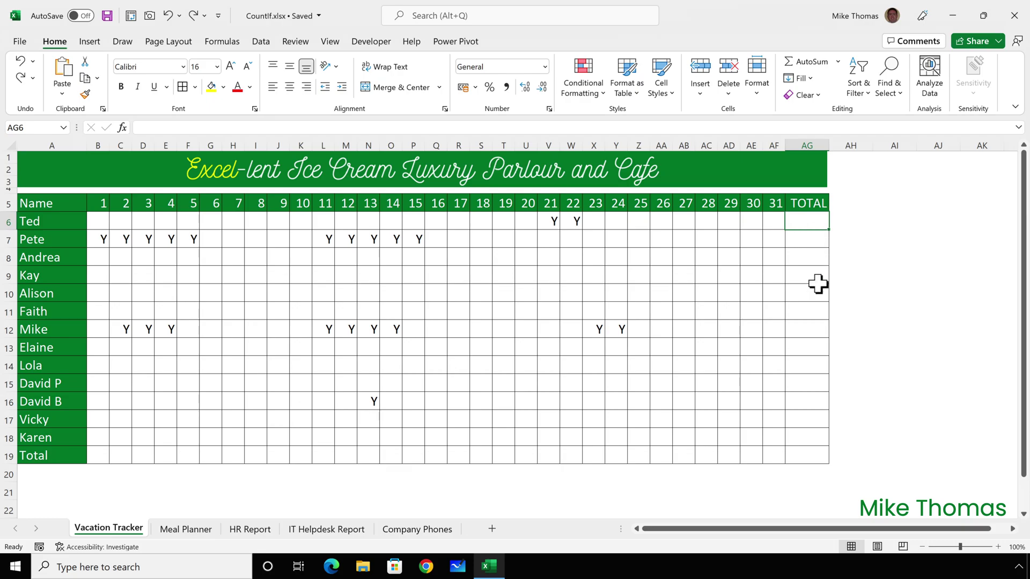
text(=countif)
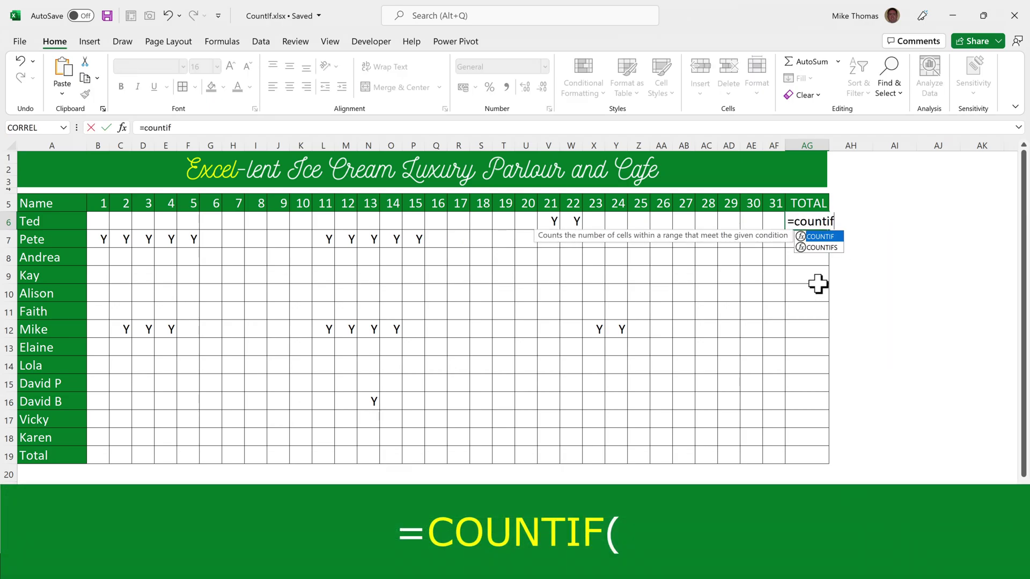
text(()
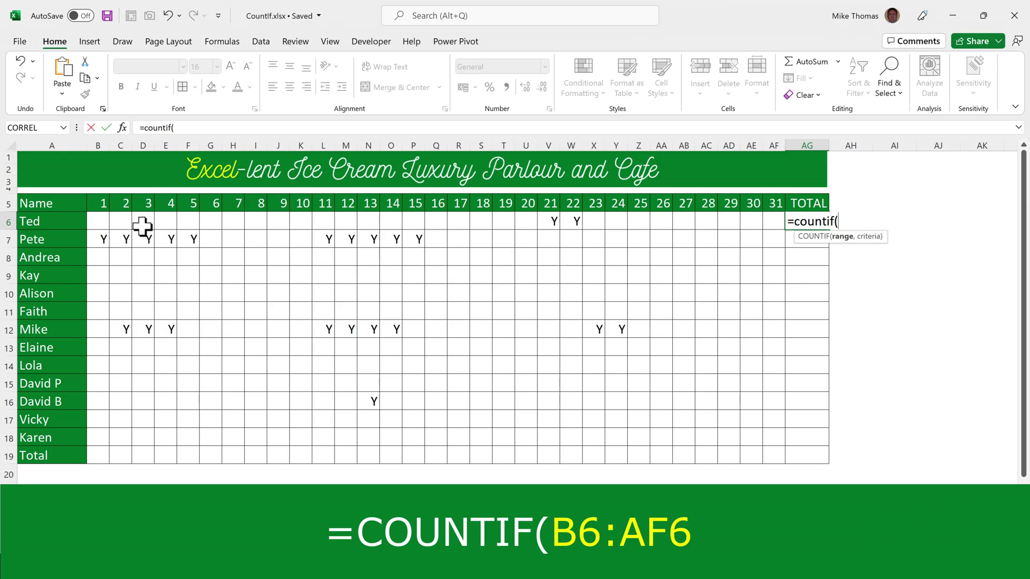
click(101, 220)
drag(102, 220, 769, 225)
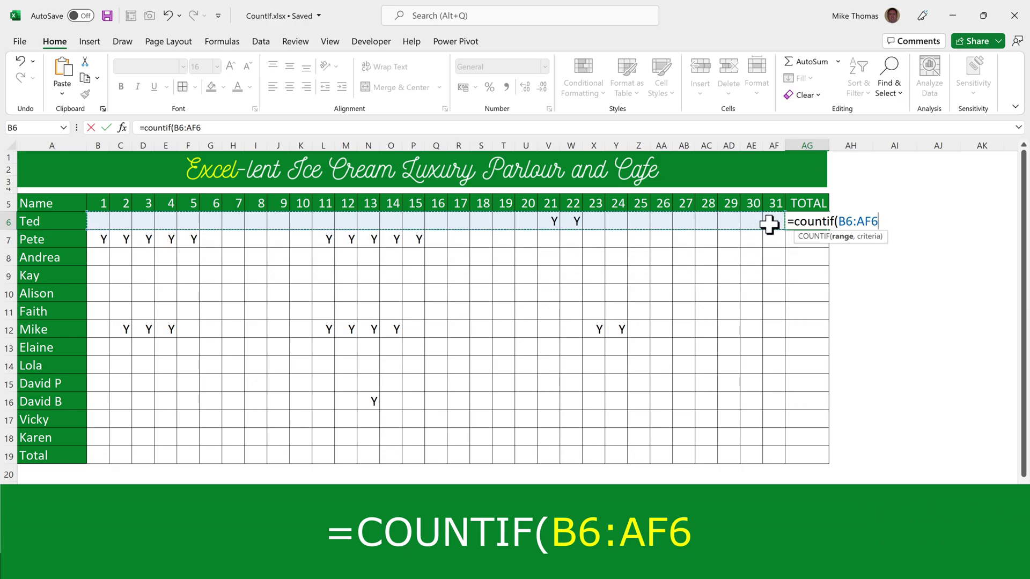
text(,)
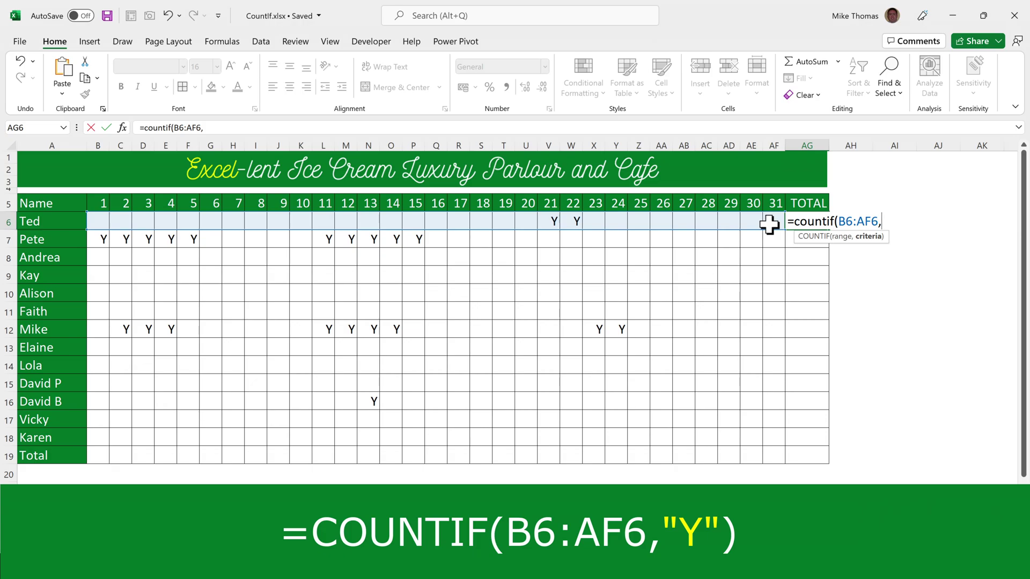
text("Y"))
key(ctrl+Return)
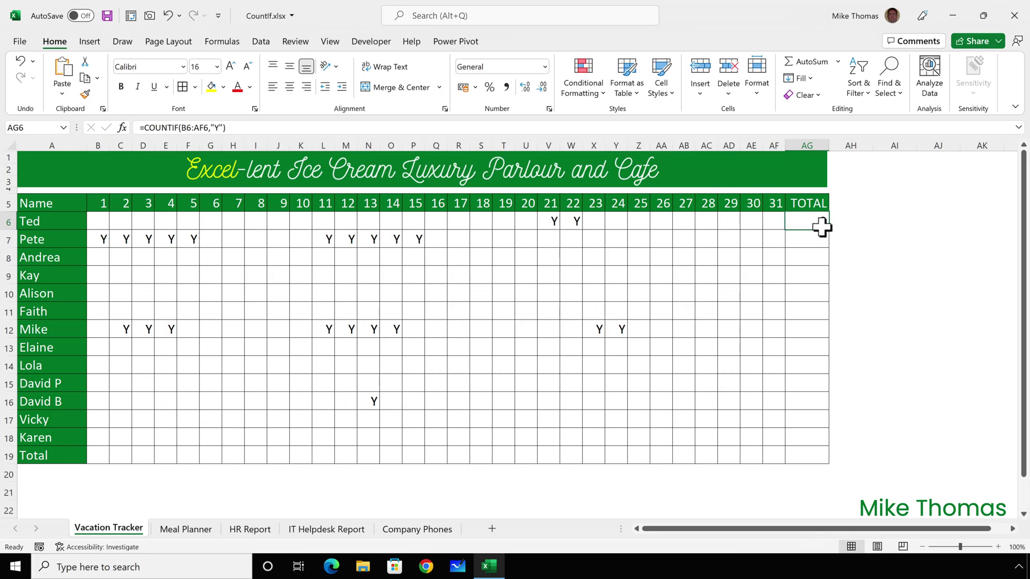
drag(828, 231, 815, 444)
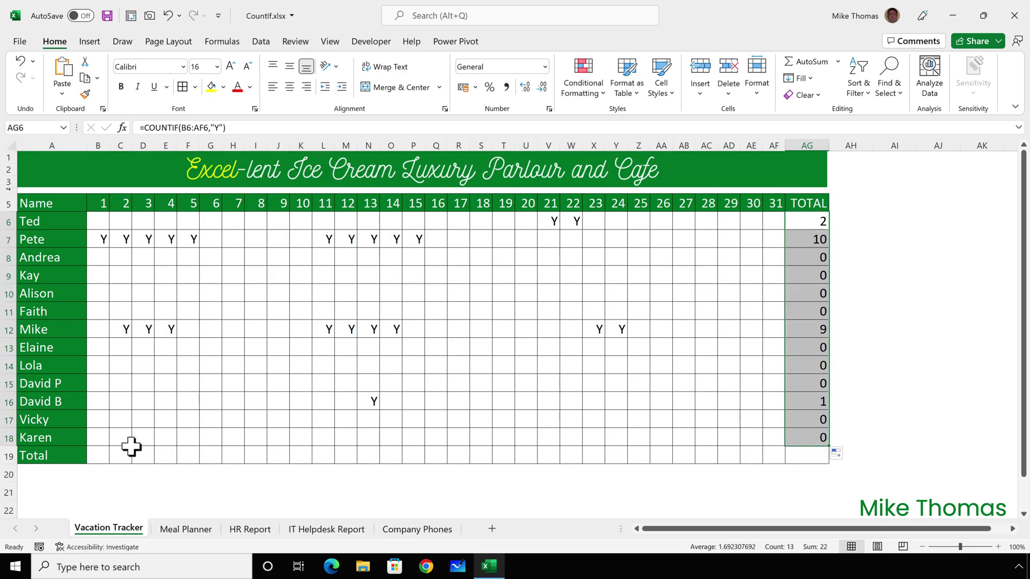
Enter =COUNTIF(B6:B18,"Y") in B19 of the Total row and fill the formula across to AG19.
click(97, 453)
text(=)
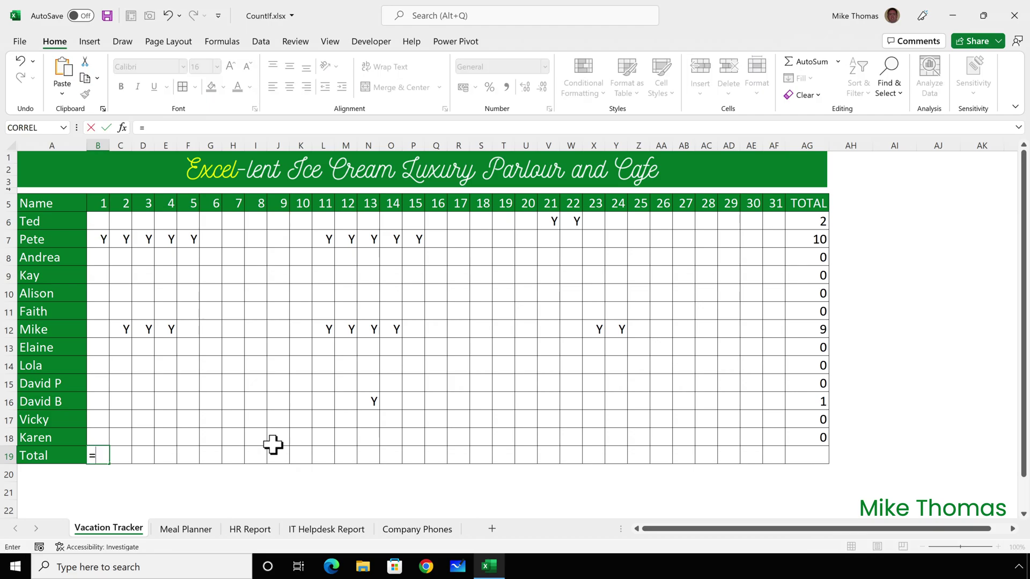
text(countif()
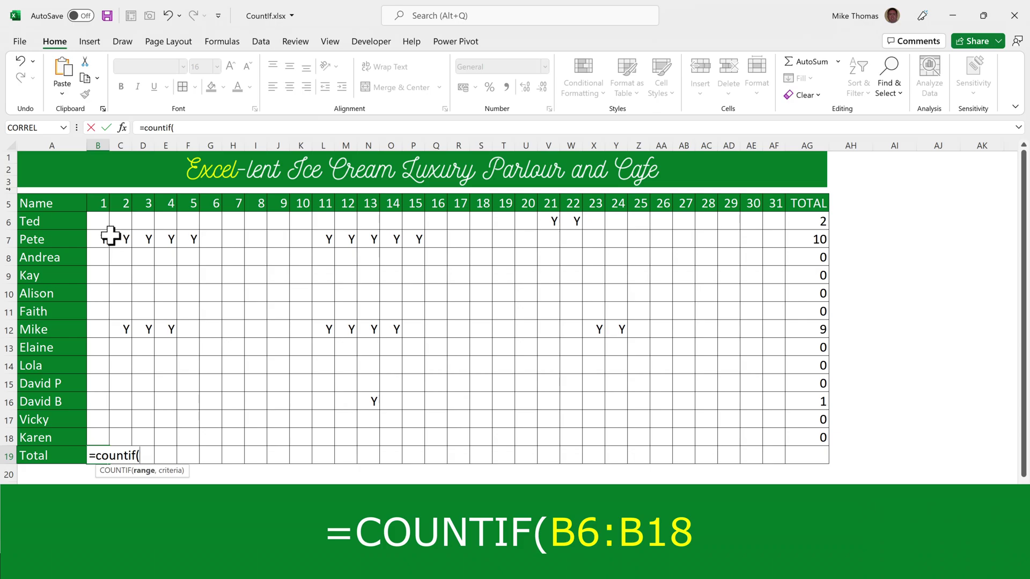
drag(99, 222, 93, 437)
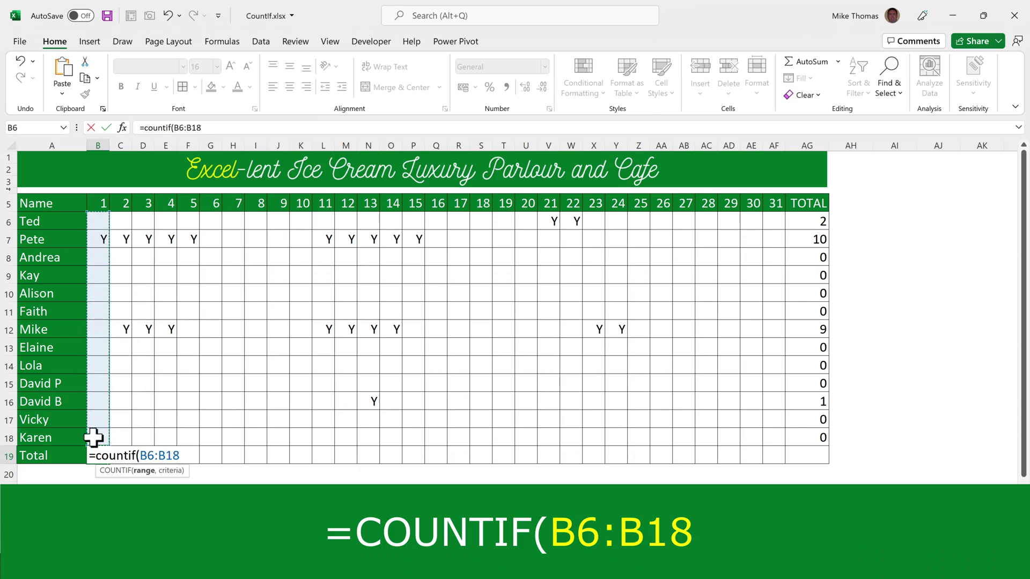
text(,")
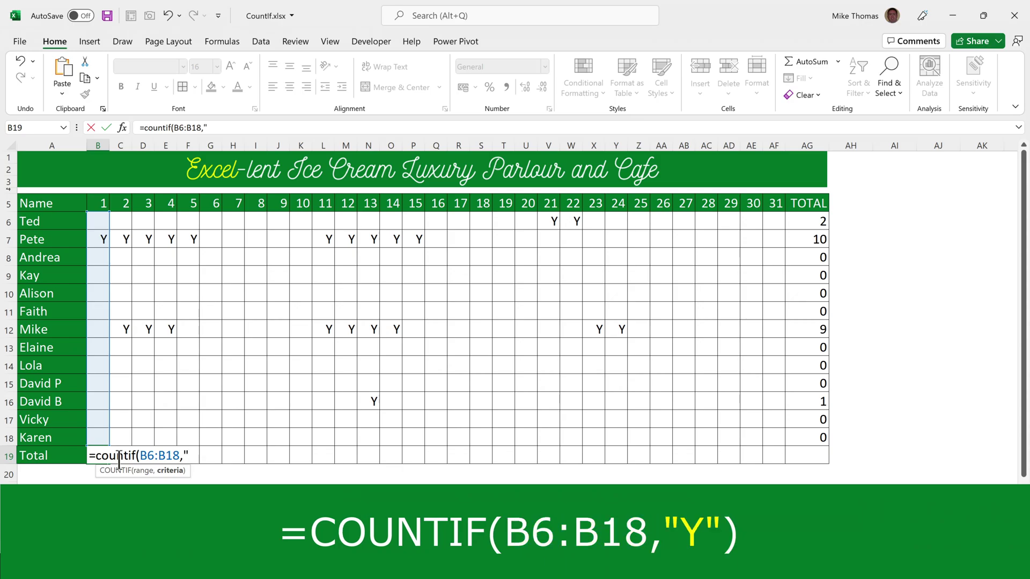
text(Y"))
key(ctrl+Return)
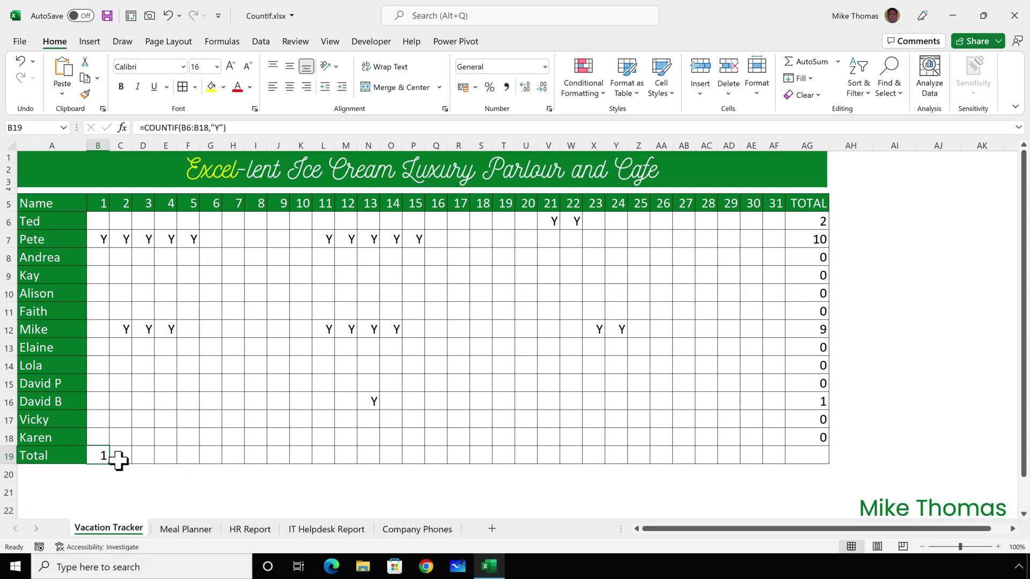
drag(110, 464, 805, 461)
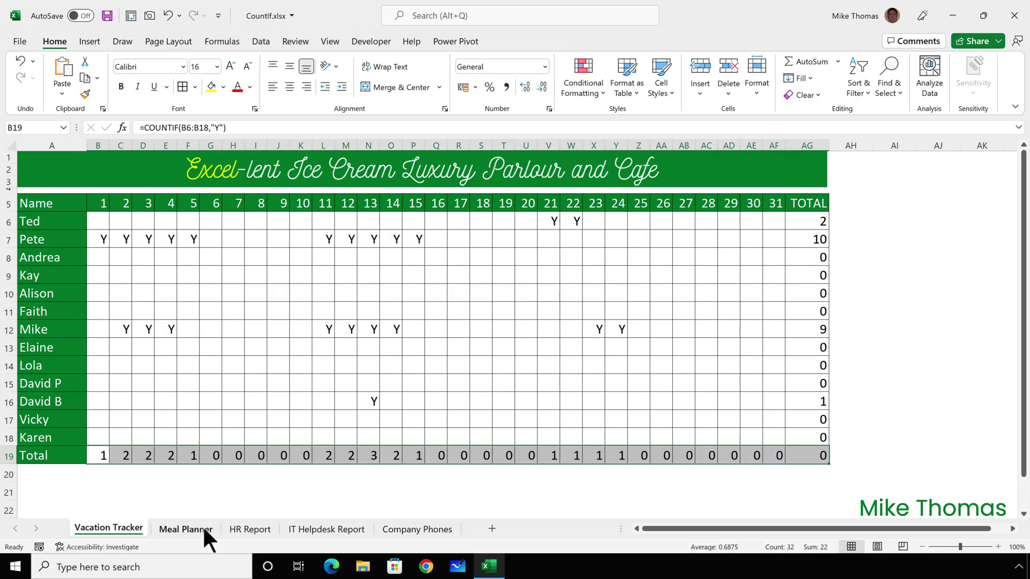
On the Meal Planner sheet, write =COUNTIF(B5:B17,F4) in G4 to count the Chicken meal choices.
click(186, 529)
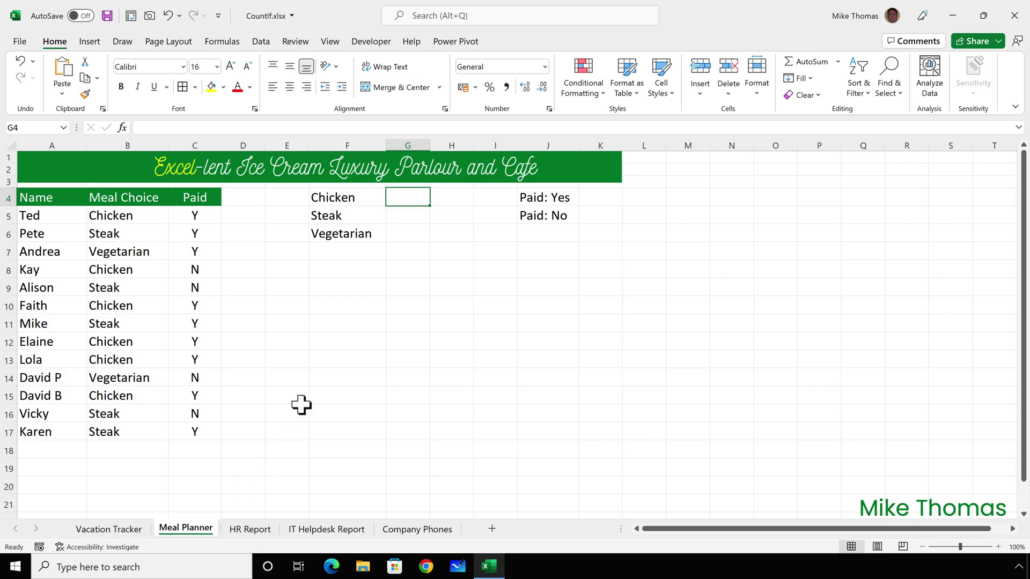
text(=)
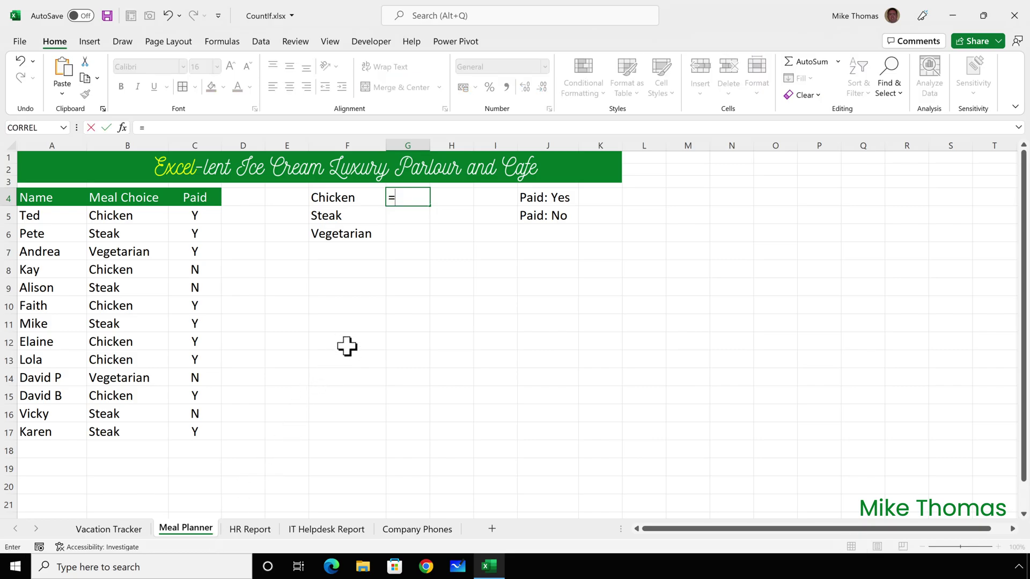
text(countif()
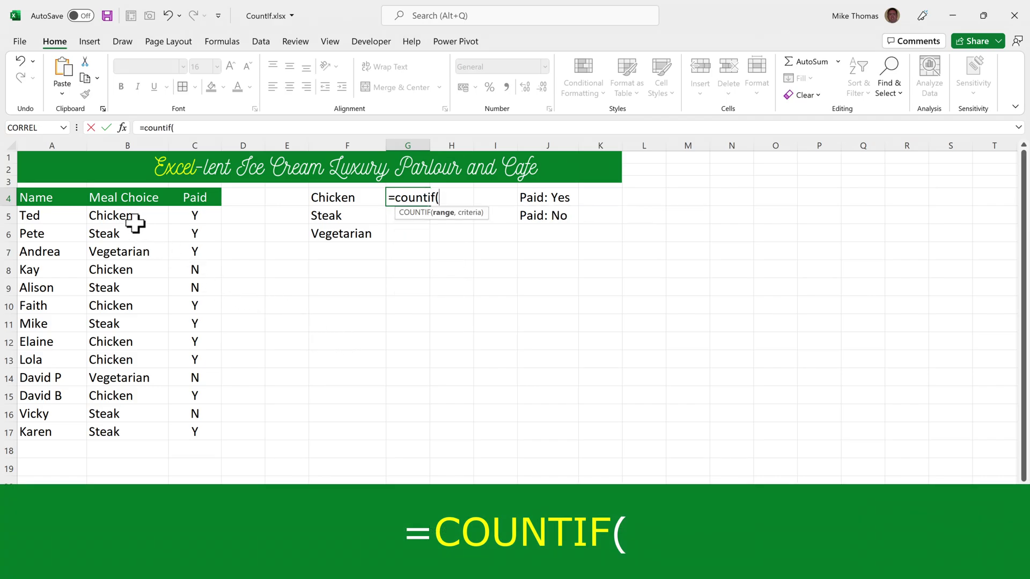
drag(133, 219, 118, 429)
text(,)
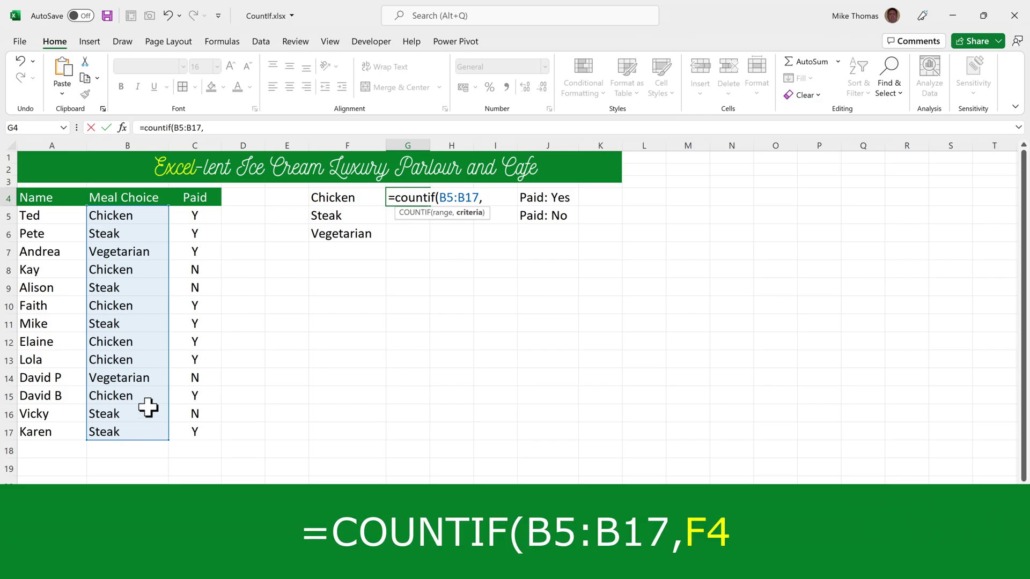
click(334, 201)
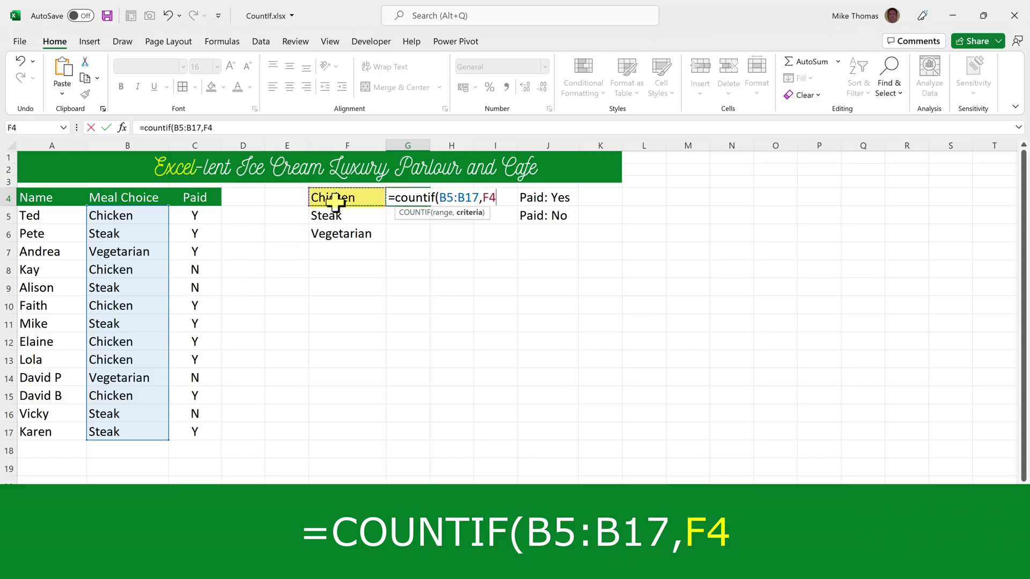
text())
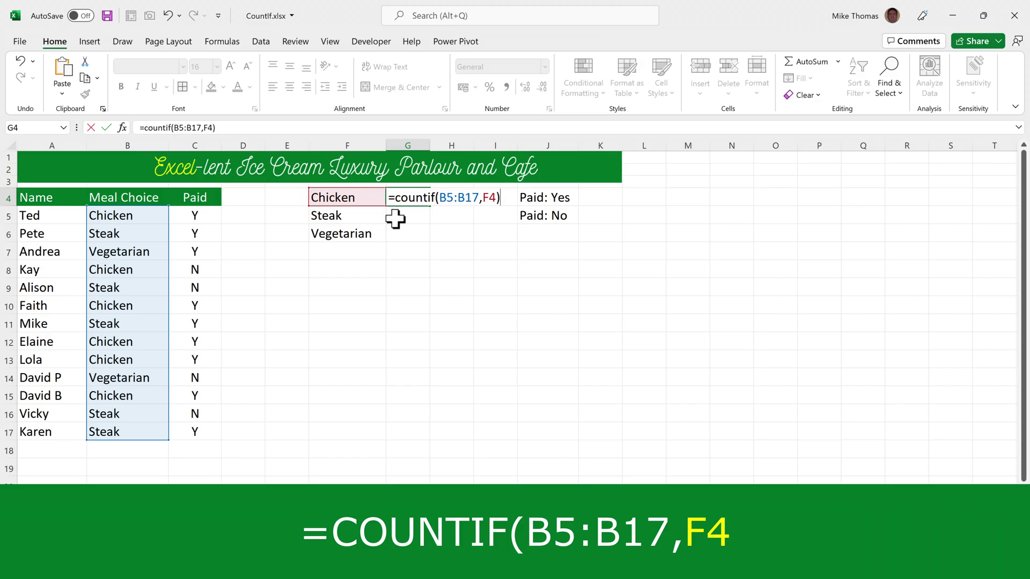
Make the range in G4's formula absolute as $B$5:$B$17, fill it down to G6 and check the copied formulas.
drag(440, 198, 477, 198)
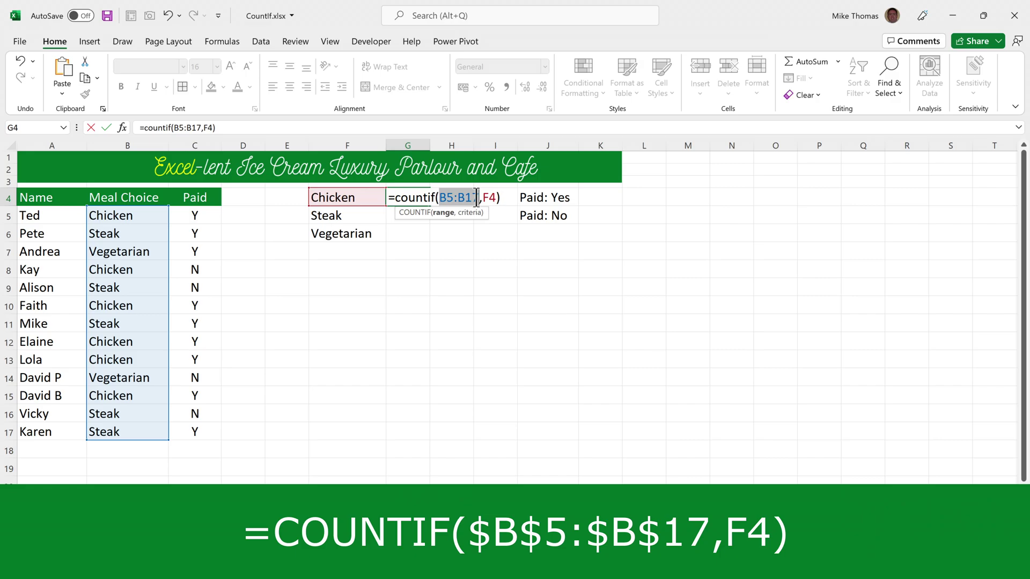
key(F4)
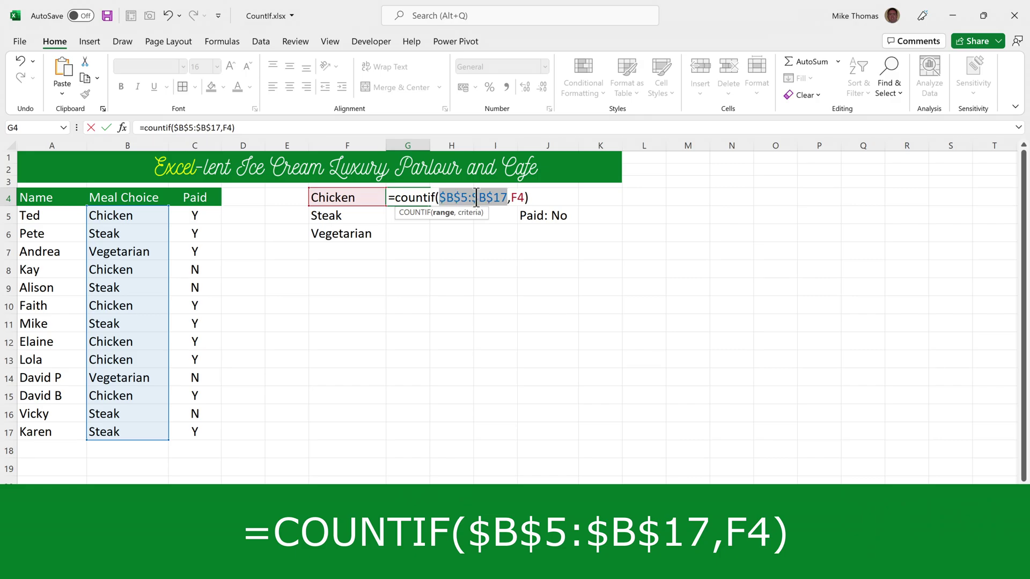
key(ctrl+Return)
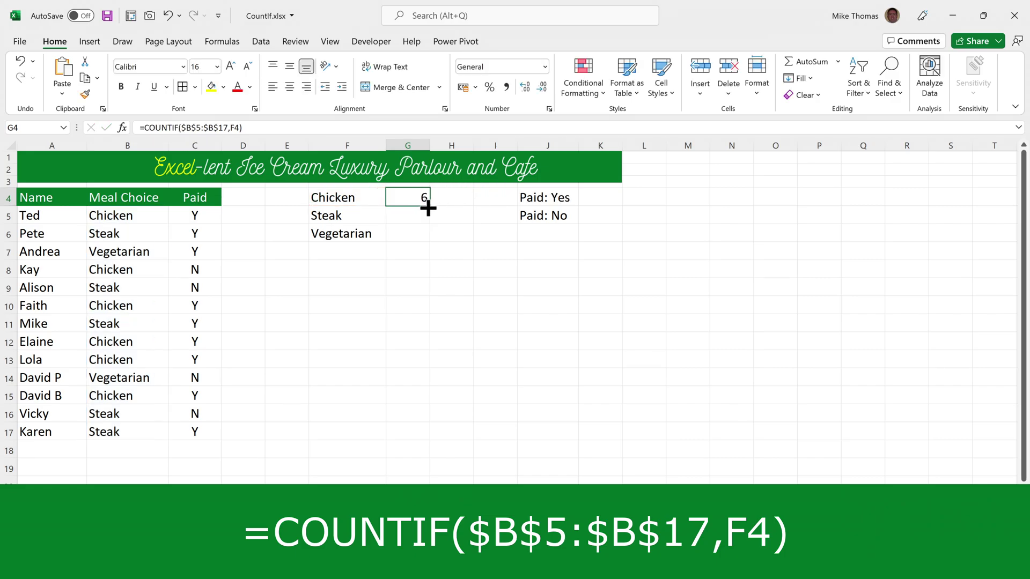
drag(429, 206, 425, 239)
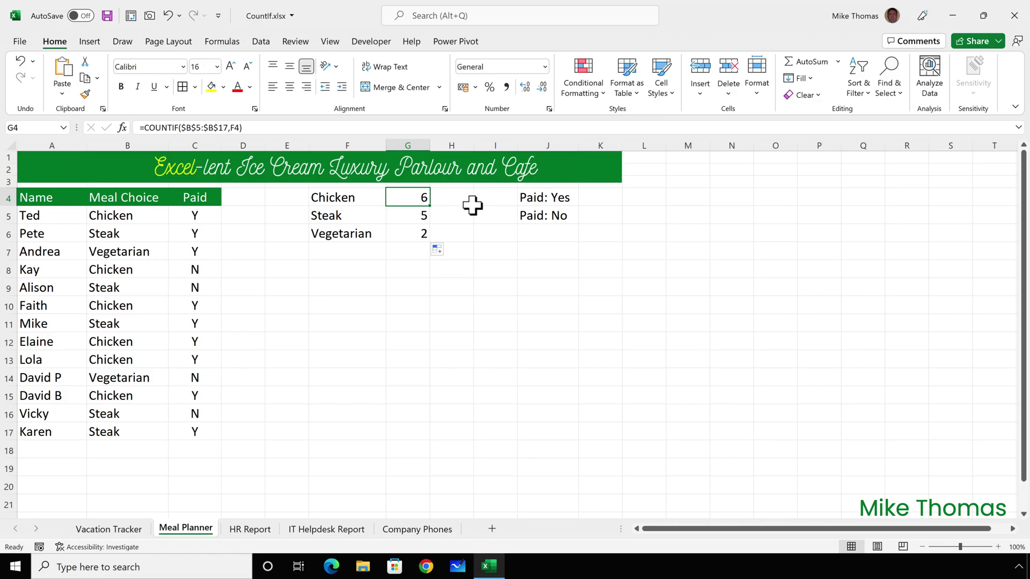
key(Down)
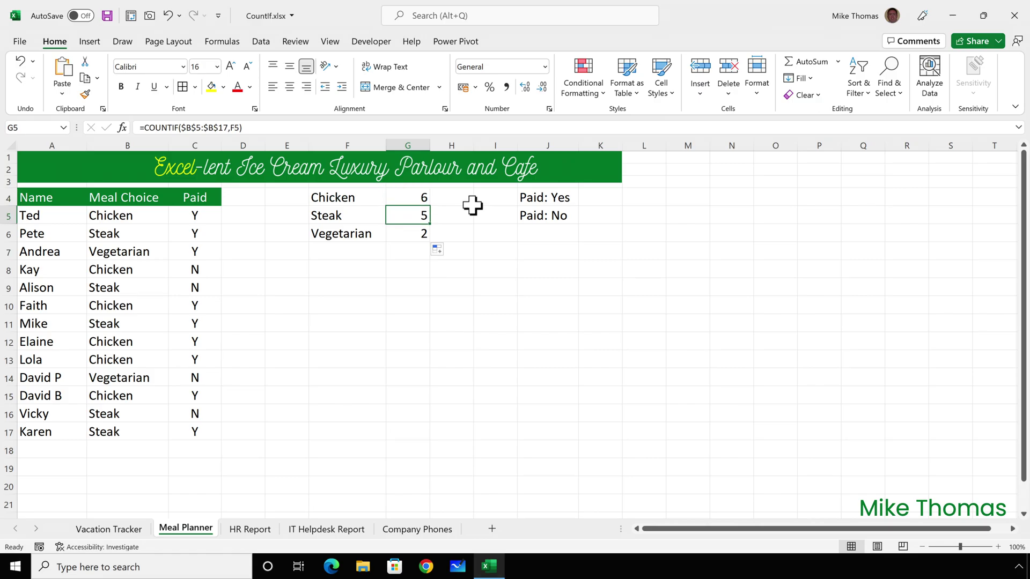
key(Down)
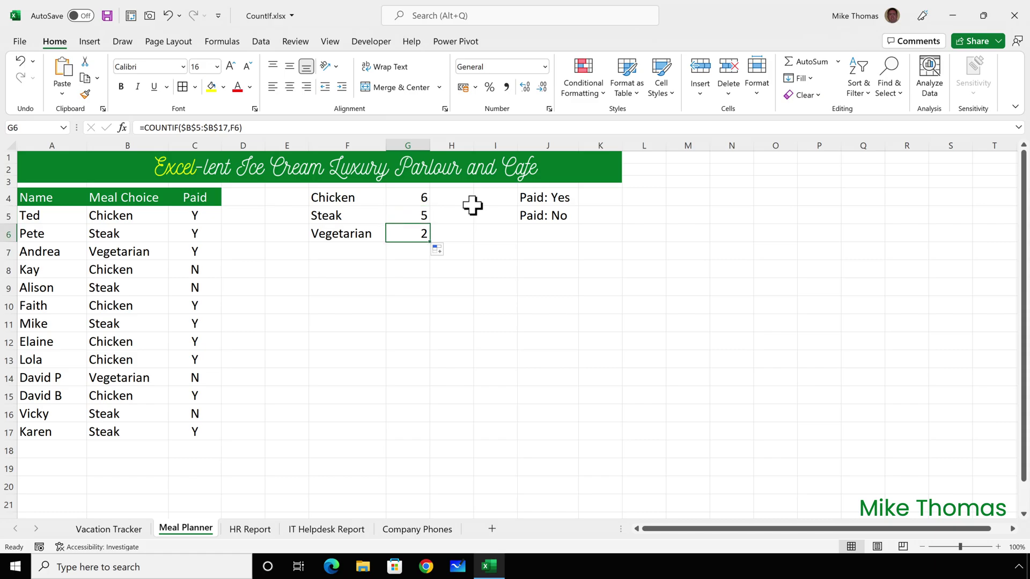
Change the meal choice in B11 to Chicken.
click(132, 320)
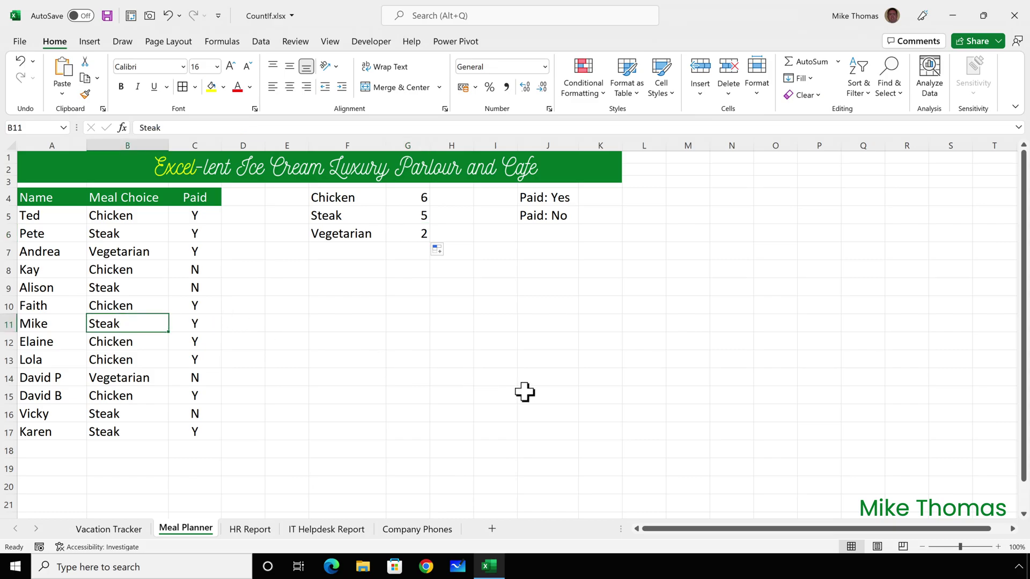
text(Chicken)
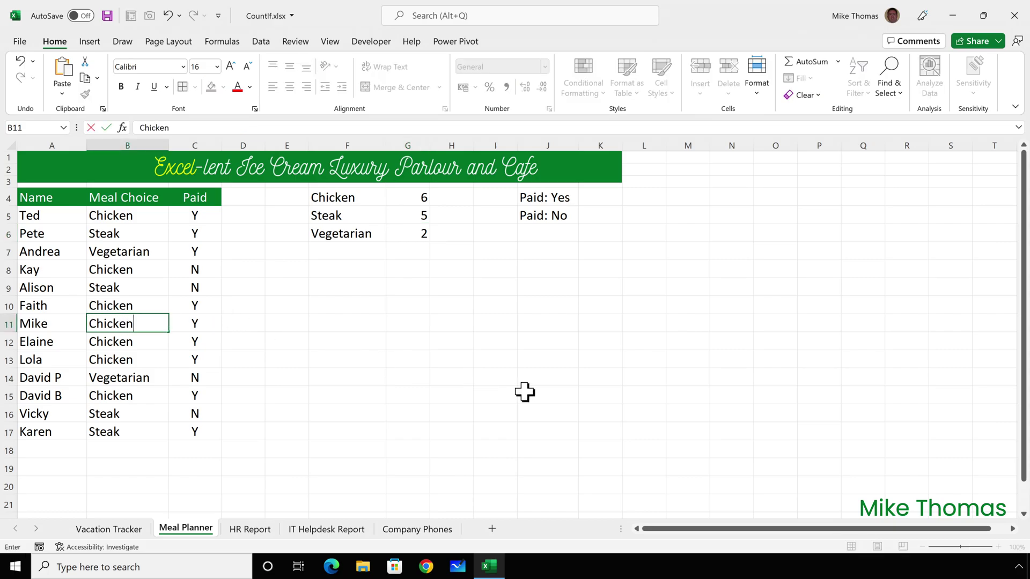
key(ctrl+Return)
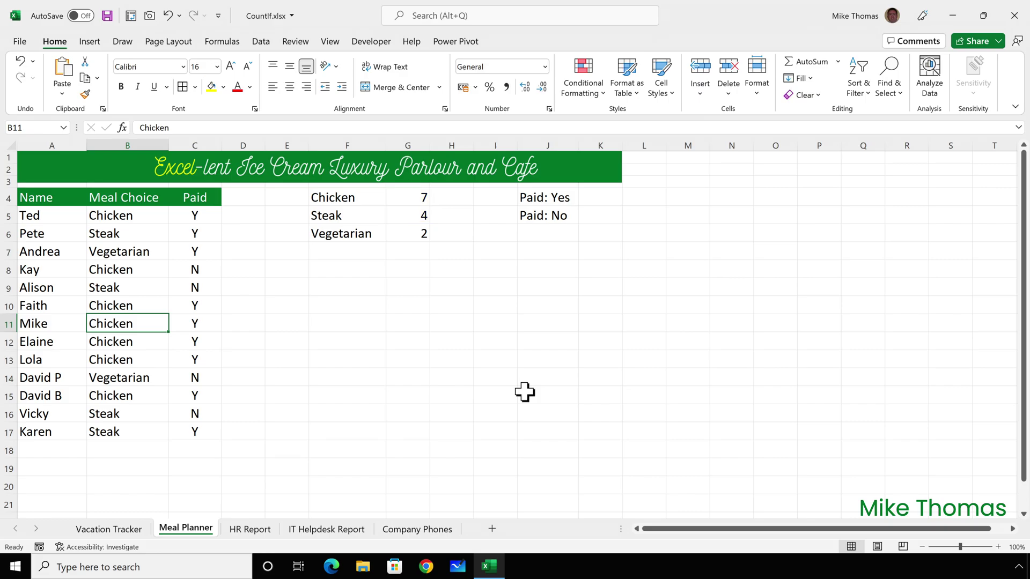
Enter =COUNTIF(C5:C17,"Y") in K4 to count the paid entries.
click(599, 198)
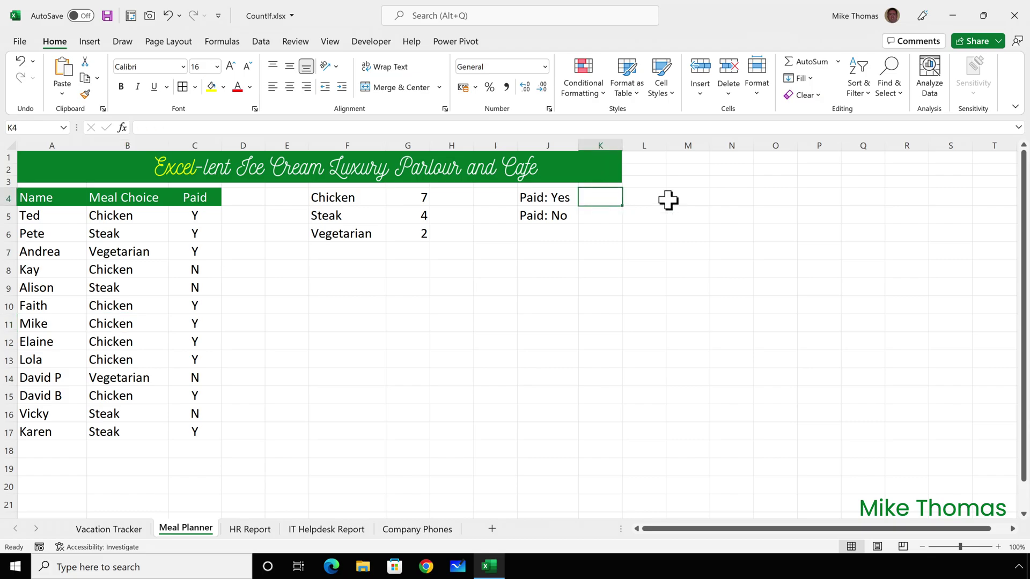
text(=countif()
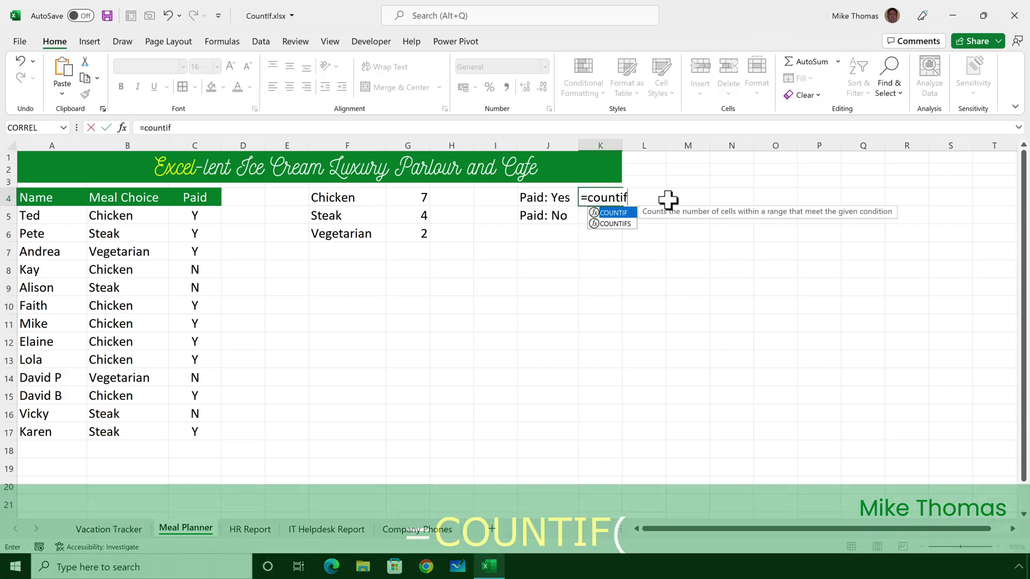
click(201, 216)
drag(201, 216, 190, 427)
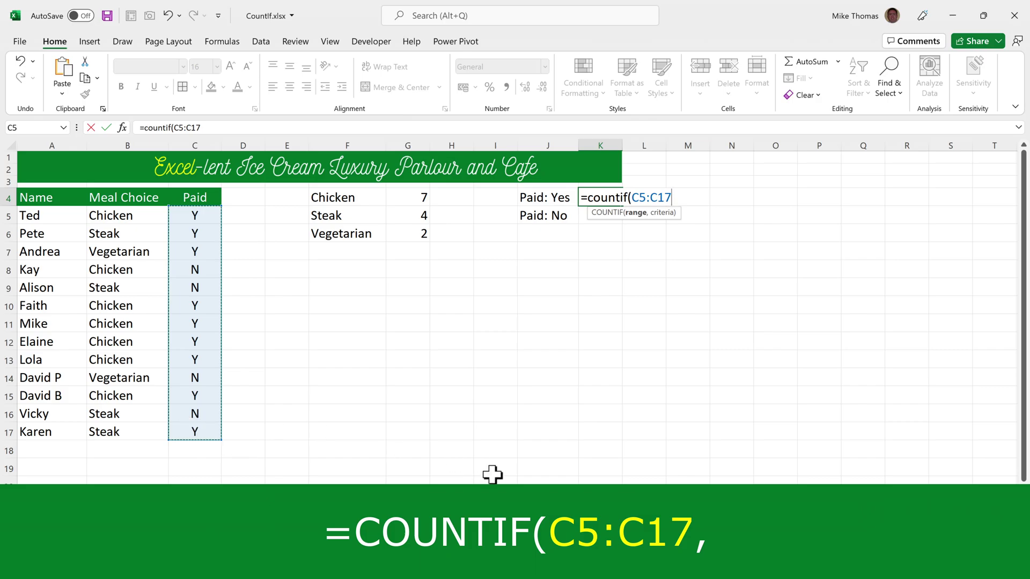
text(,"Y")
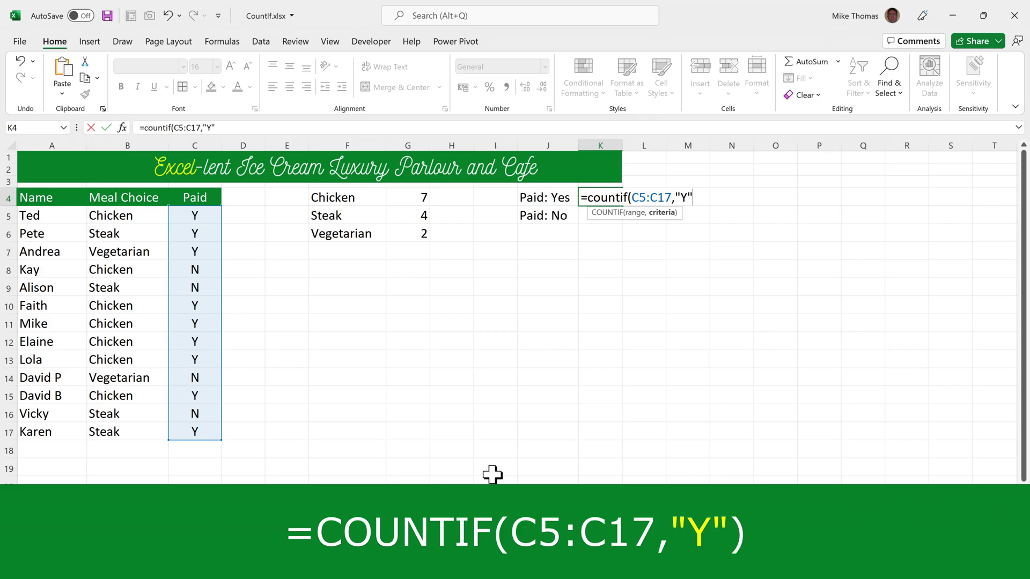
text())
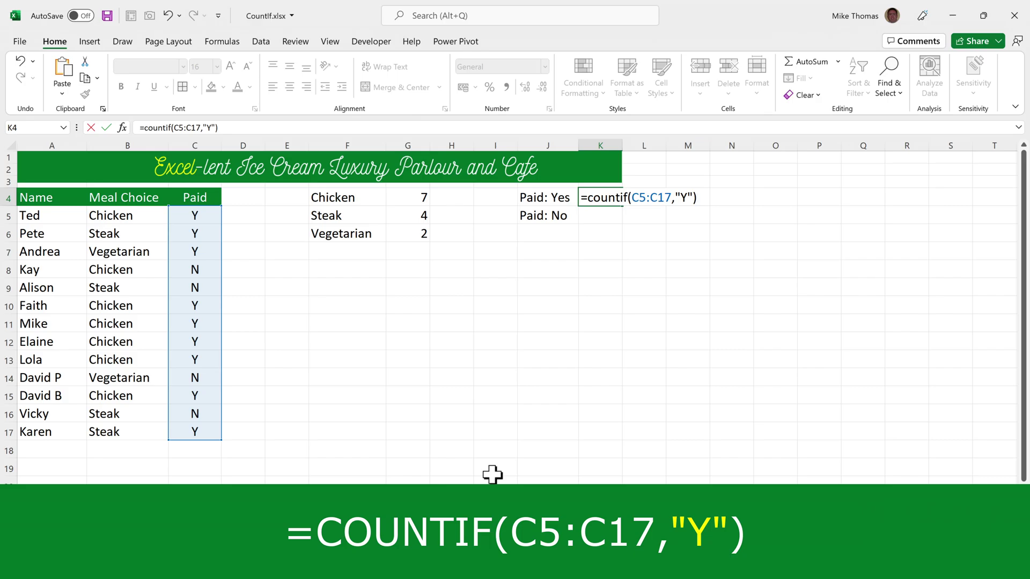
key(ctrl+Return)
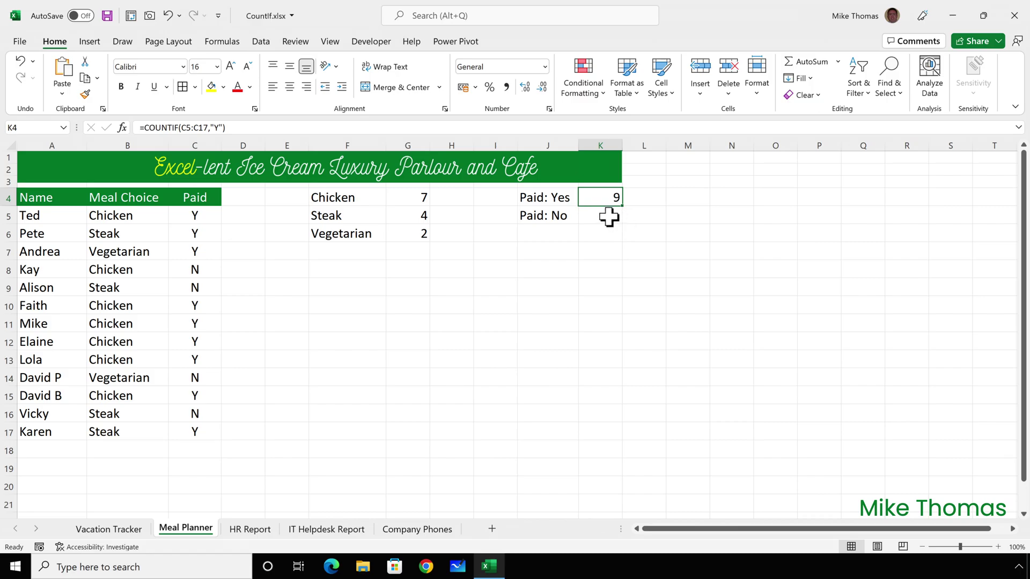
Enter =COUNTIF(C5:C17,"N") in K5 to count the unpaid entries.
click(612, 217)
text(=c)
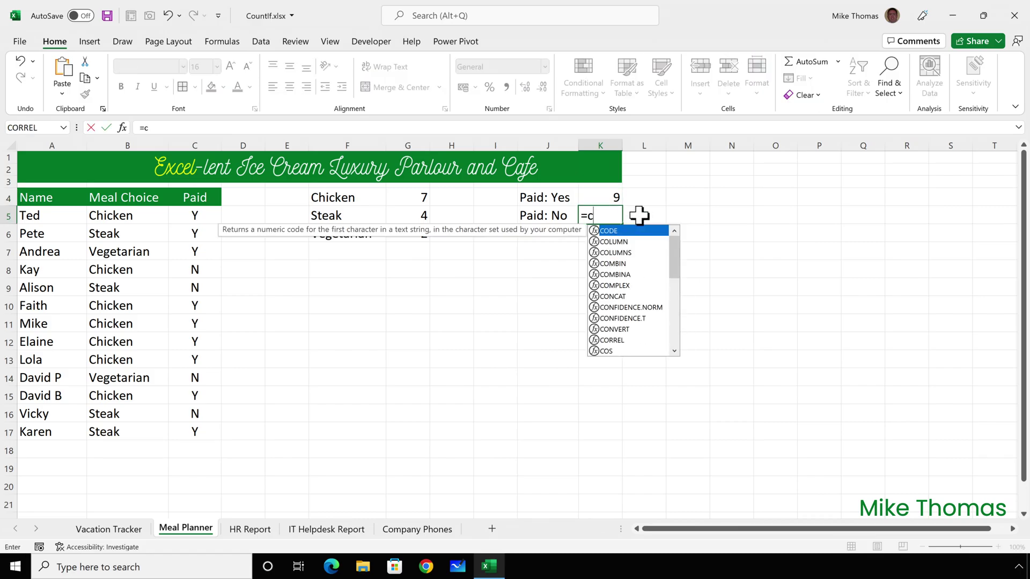
text(ountif()
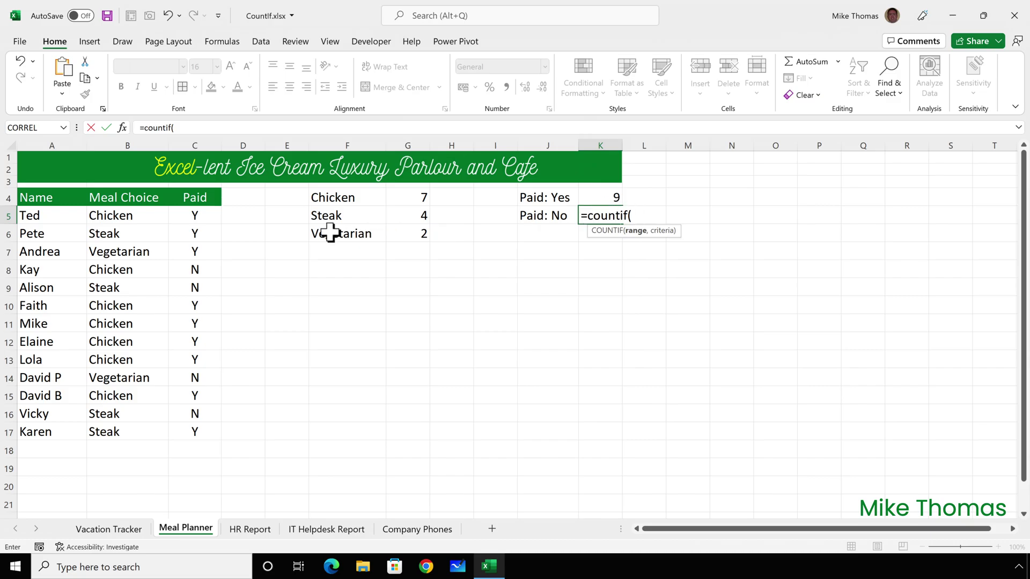
drag(212, 217, 205, 431)
text(,"N"))
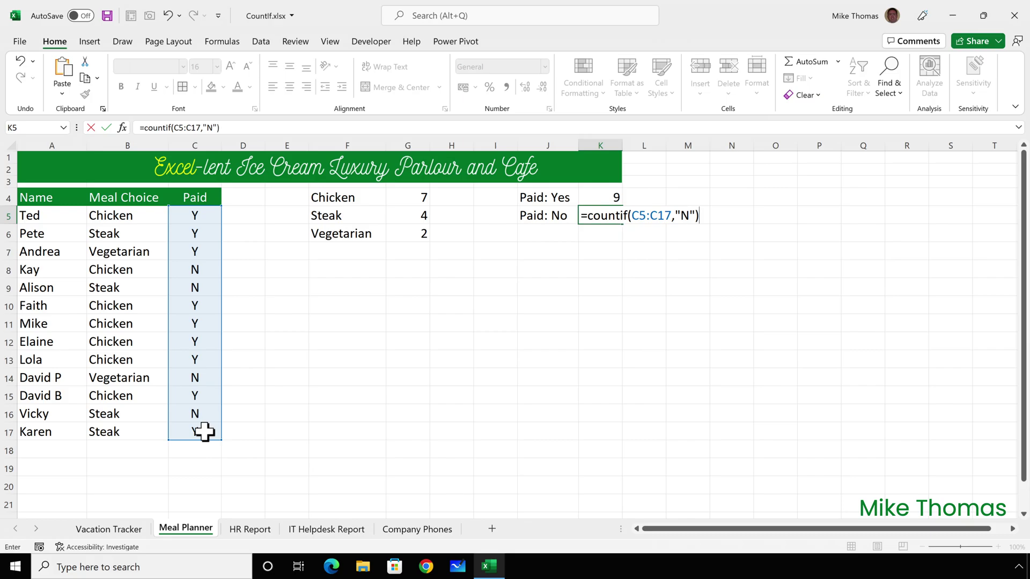
key(Return)
On the HR Report sheet, try to enter =COUNTIF(B5:B17,>3) in J5 to count the employees rated 4 or 5.
key(ctrl+Page_Down)
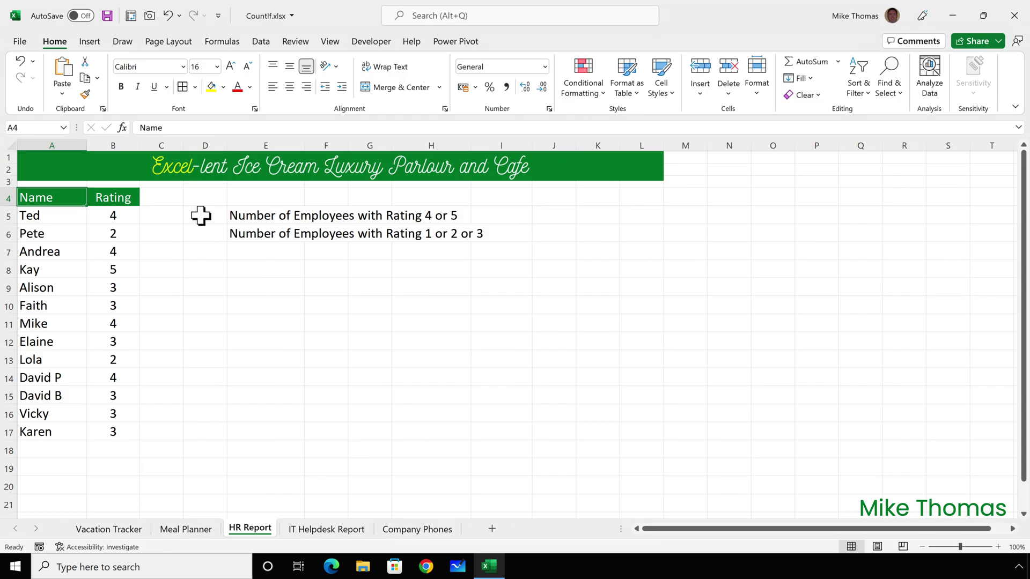
click(553, 215)
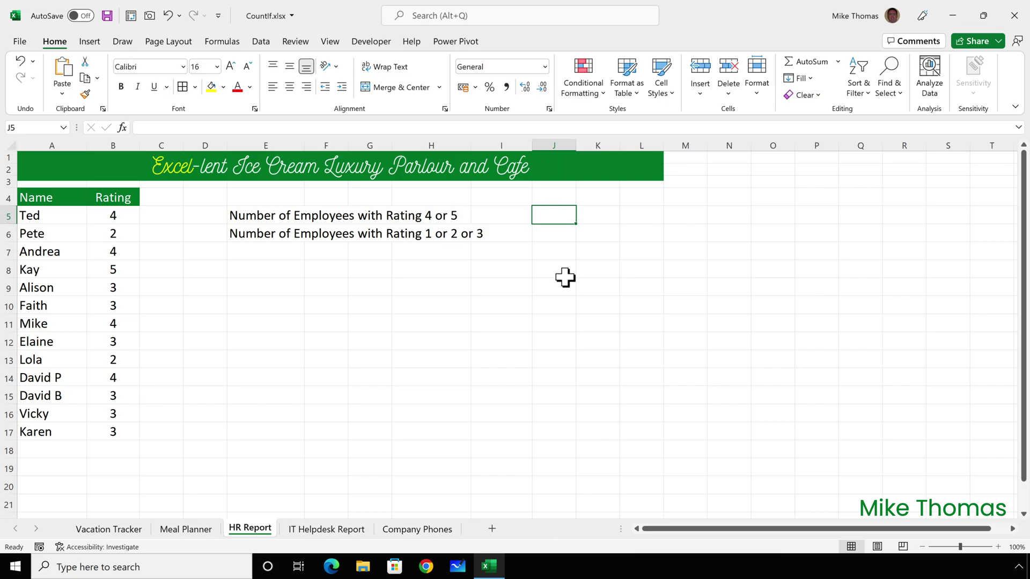
text(=countif()
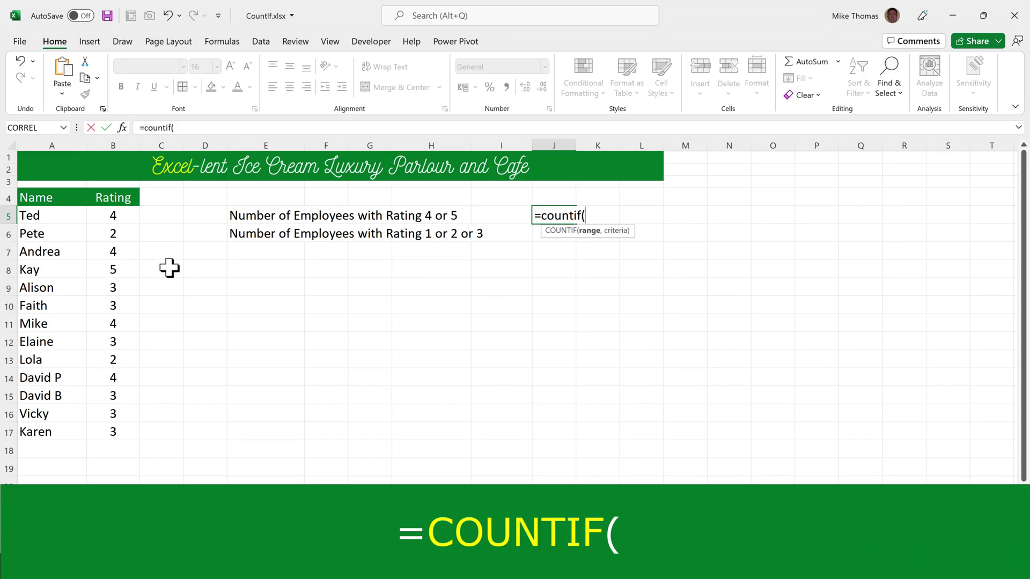
drag(120, 216, 110, 429)
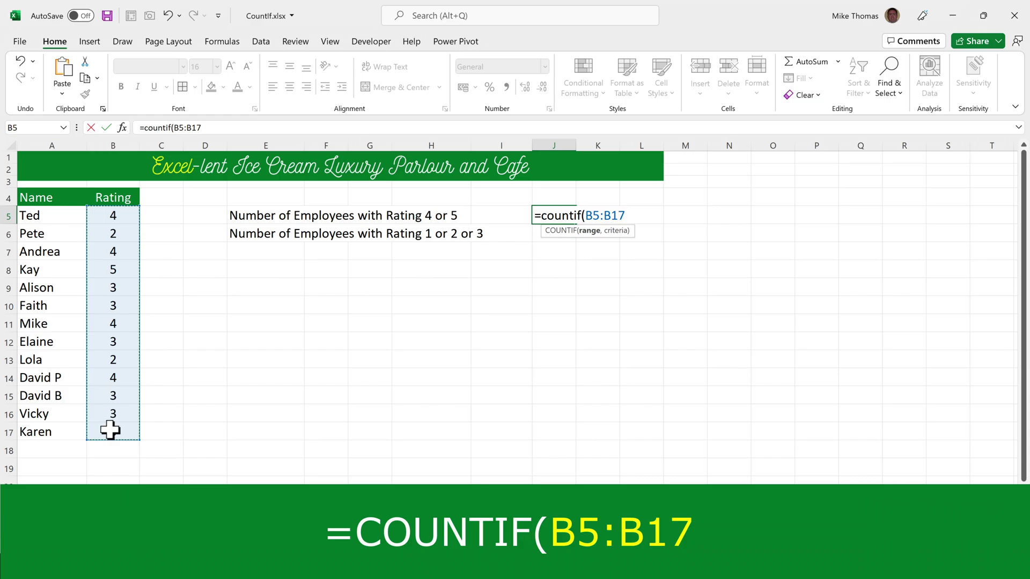
text(,)
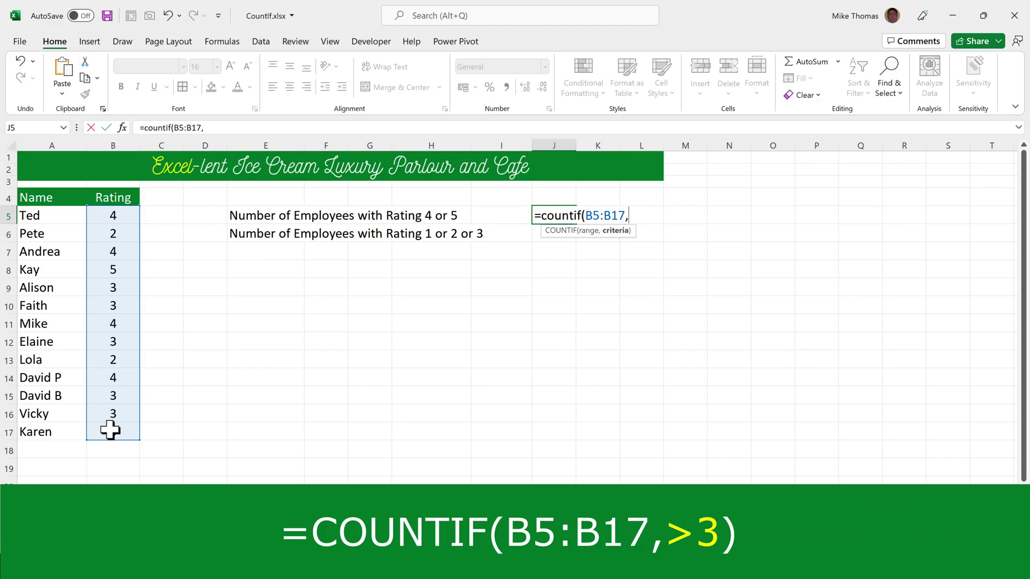
text(>3)
text())
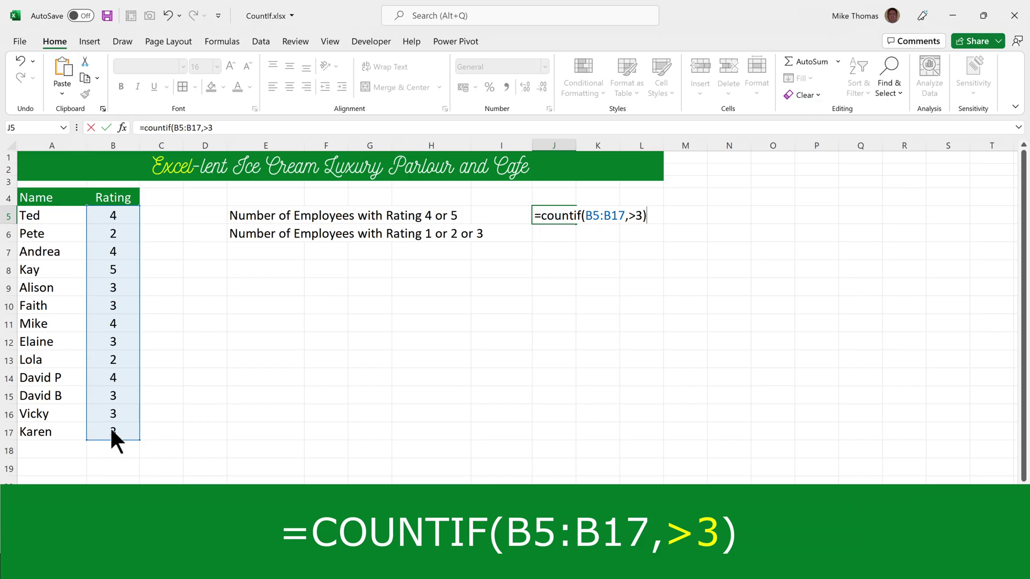
key(Return)
click(489, 358)
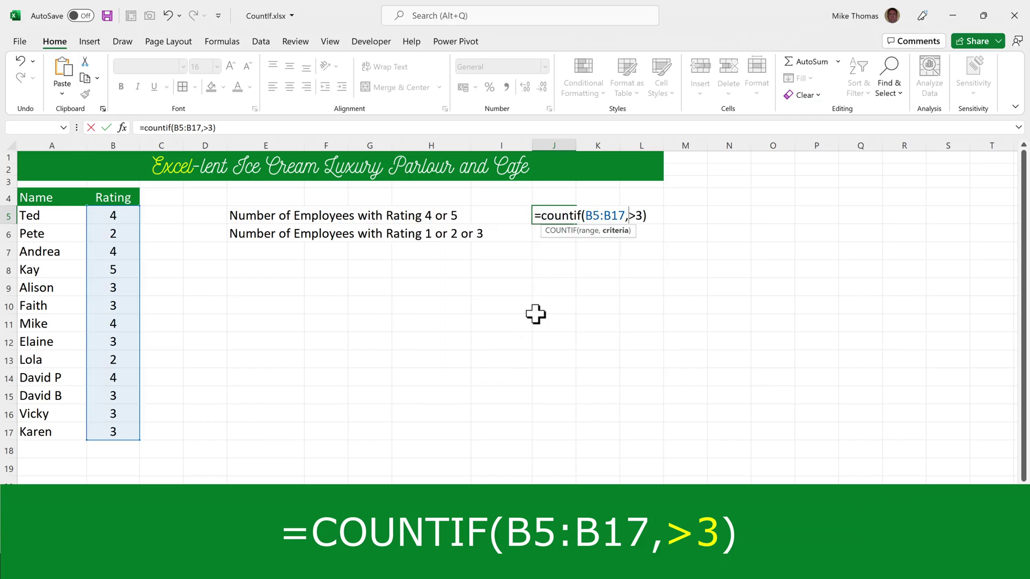
Enclose the criterion in J5's formula in quotation marks as ">3" and commit the formula, keeping the cell selected.
click(627, 216)
text(")
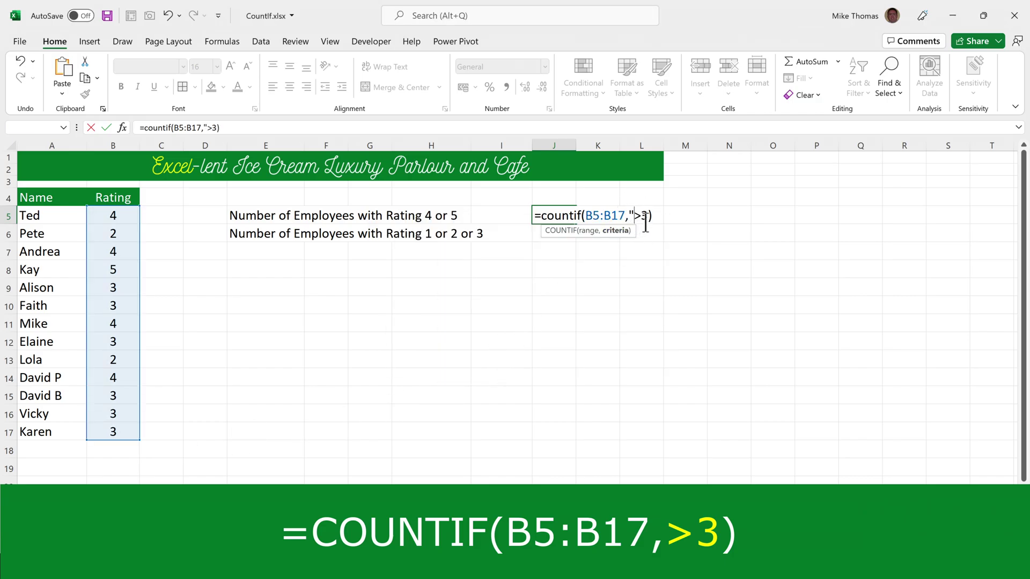
click(646, 215)
text(")
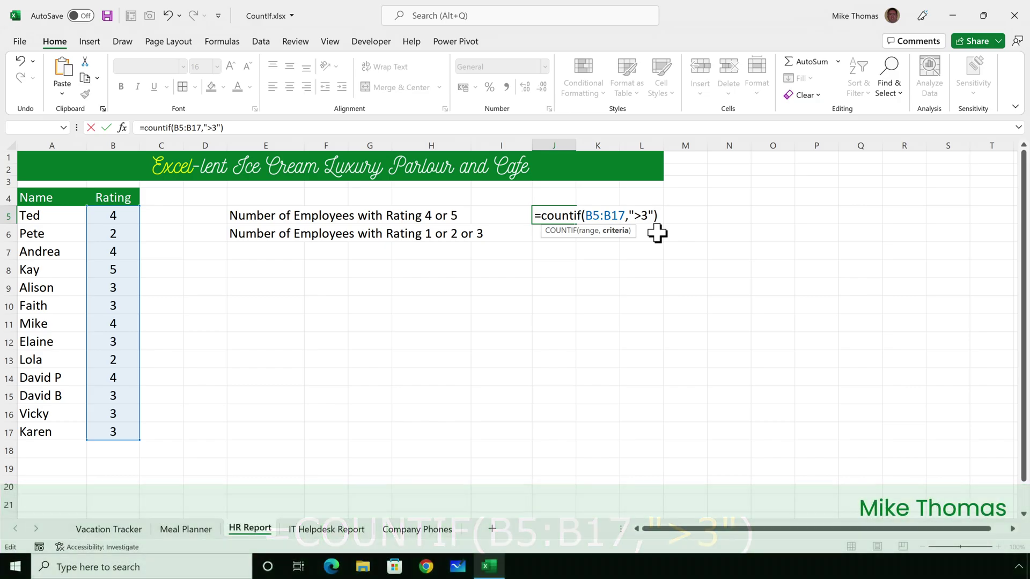
key(ctrl+Return)
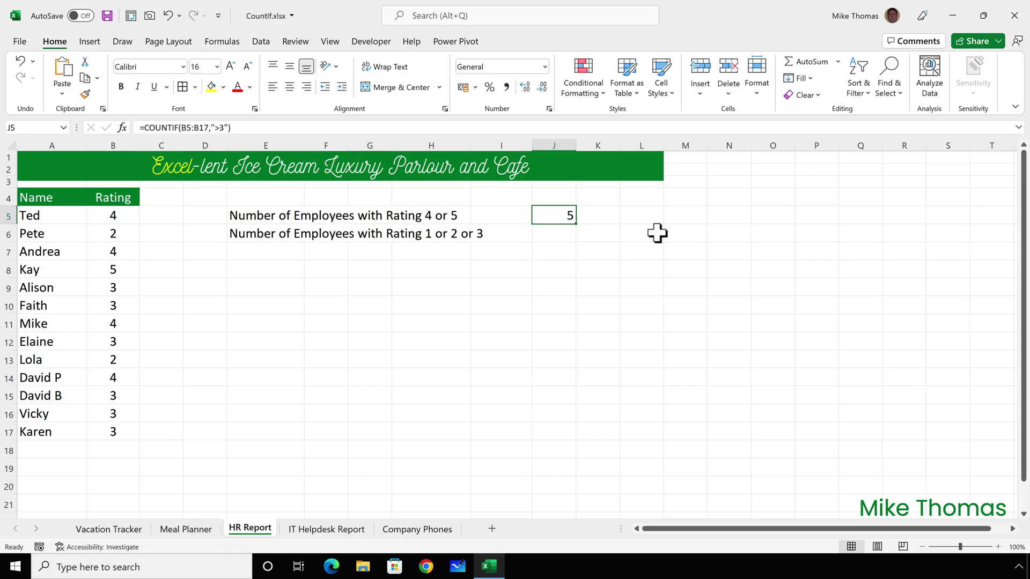
Enter =COUNTIF(B5:B17,"<4") in J6 to count the employees rated 1, 2 or 3.
click(562, 236)
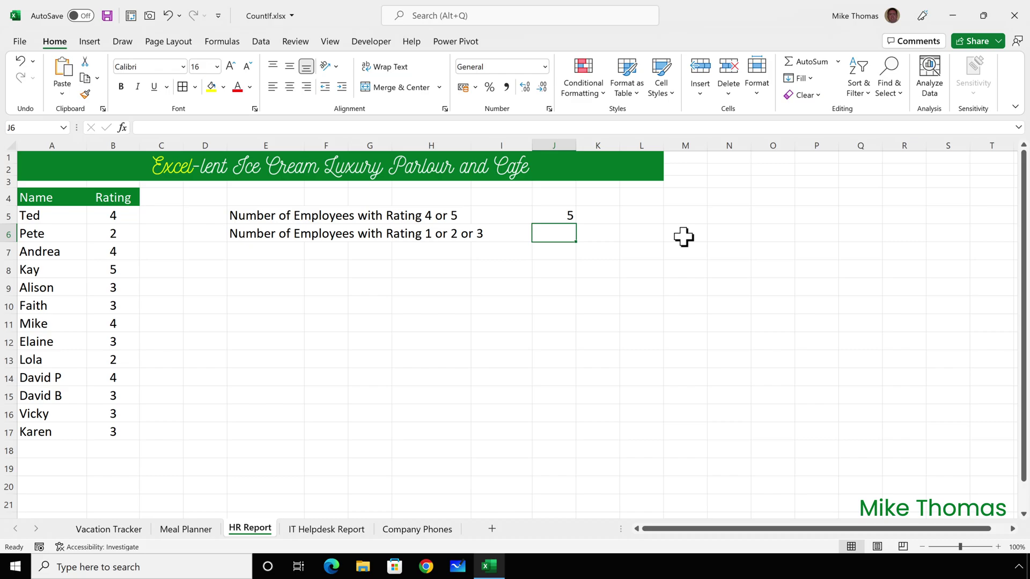
text(=count)
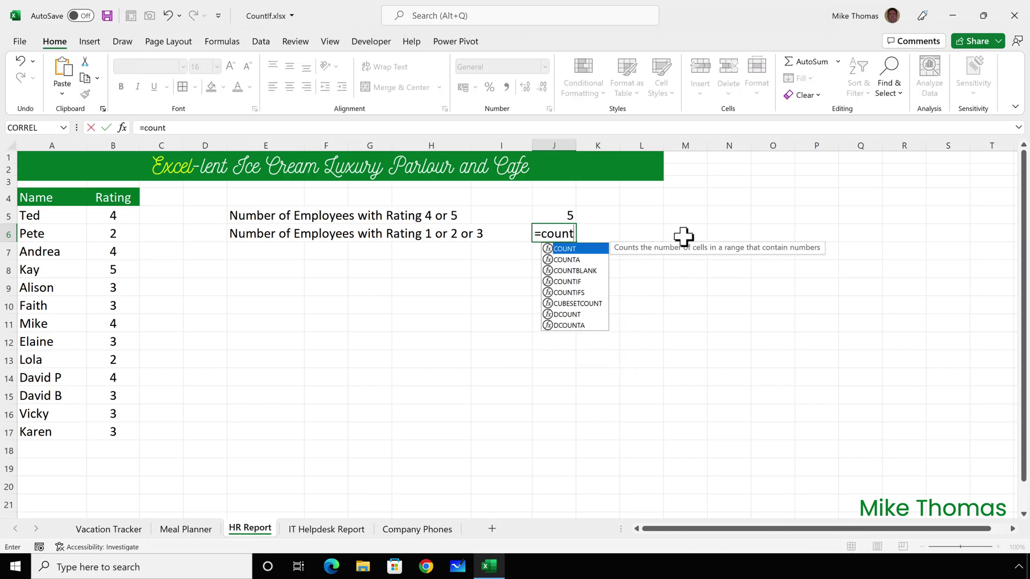
text(if()
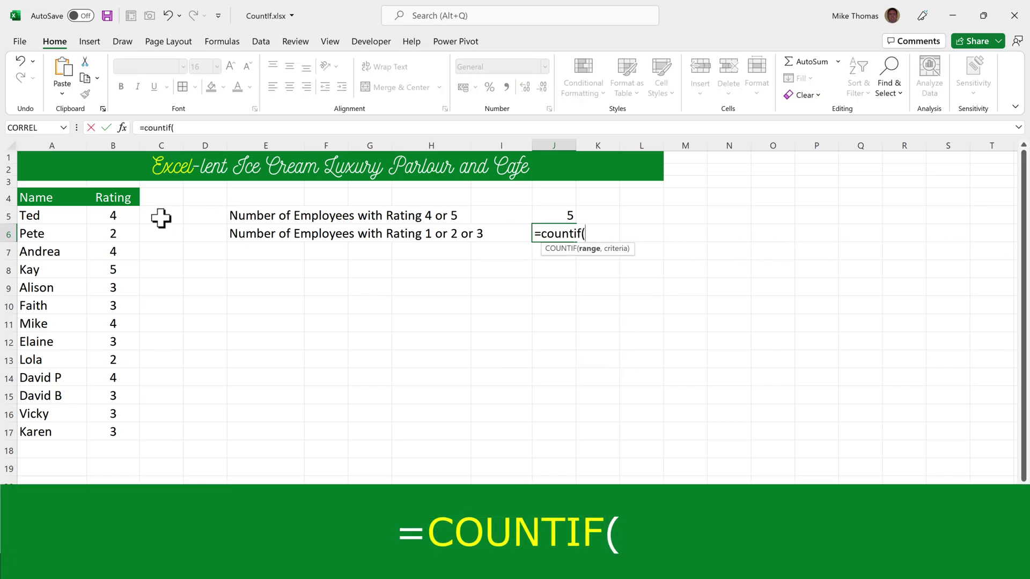
drag(127, 216, 118, 429)
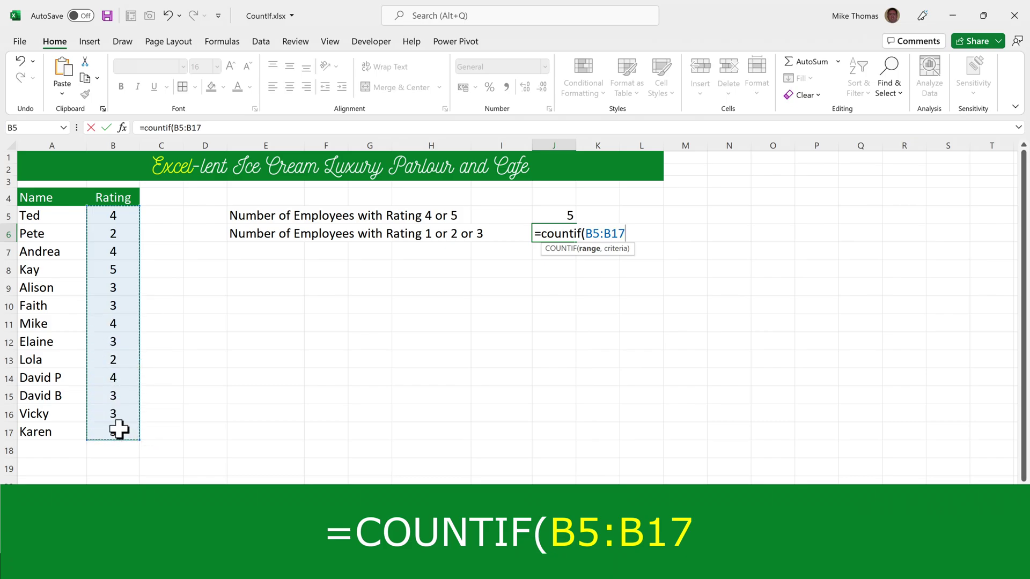
text(,"<)
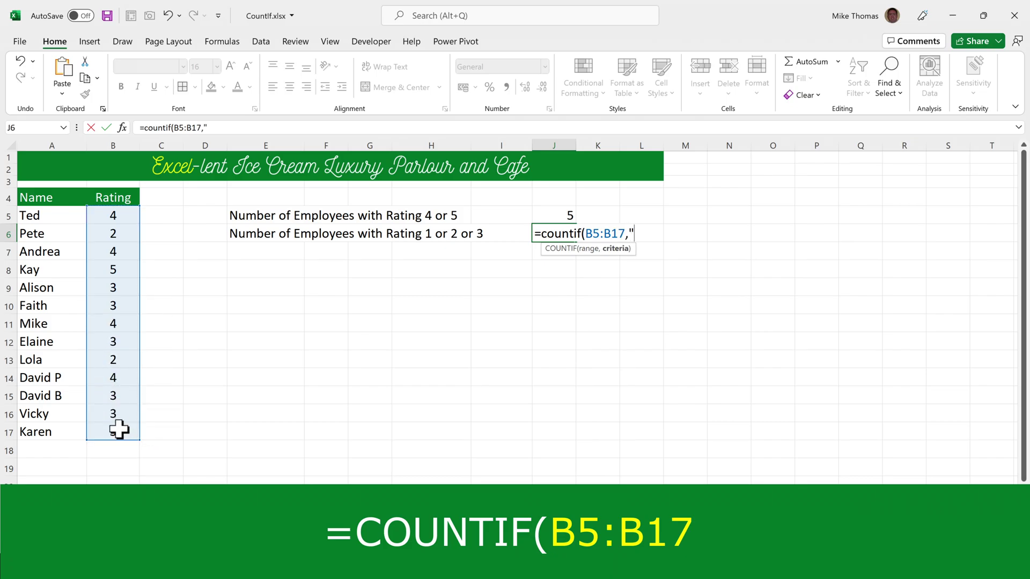
text(4)
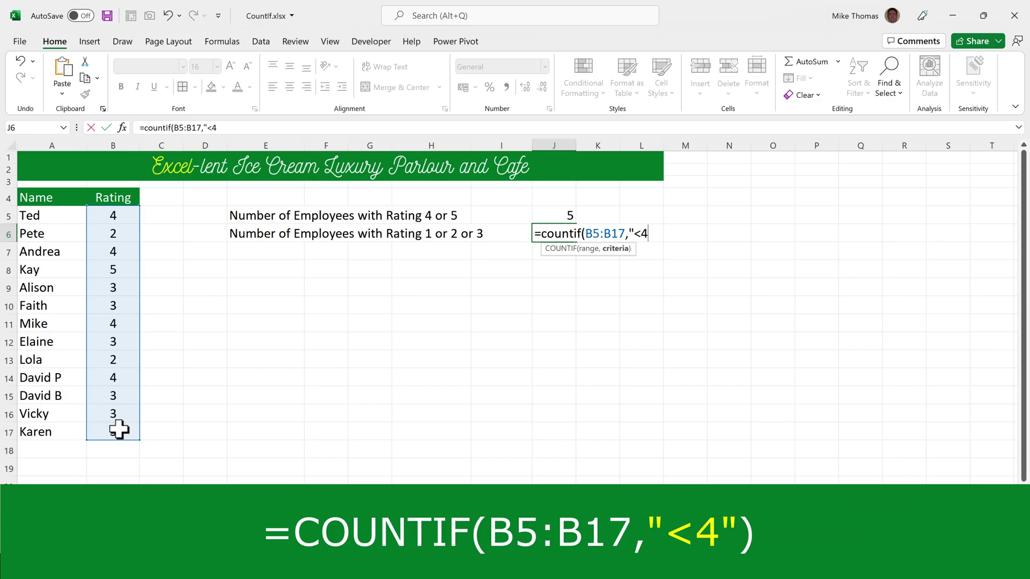
text(")
key(ctrl+Return)
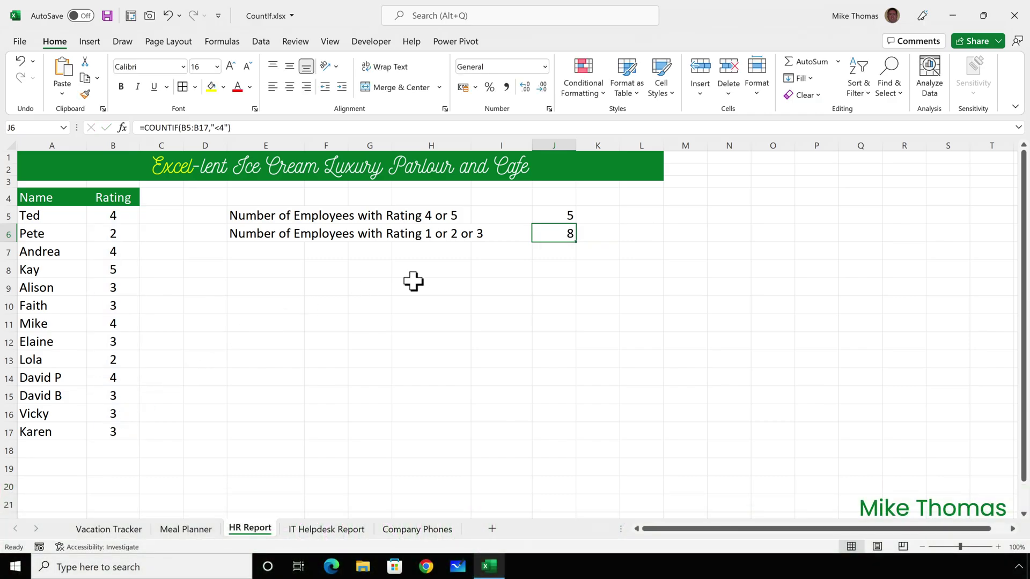
Change the criterion in J5's COUNTIF formula to ">=4".
click(558, 213)
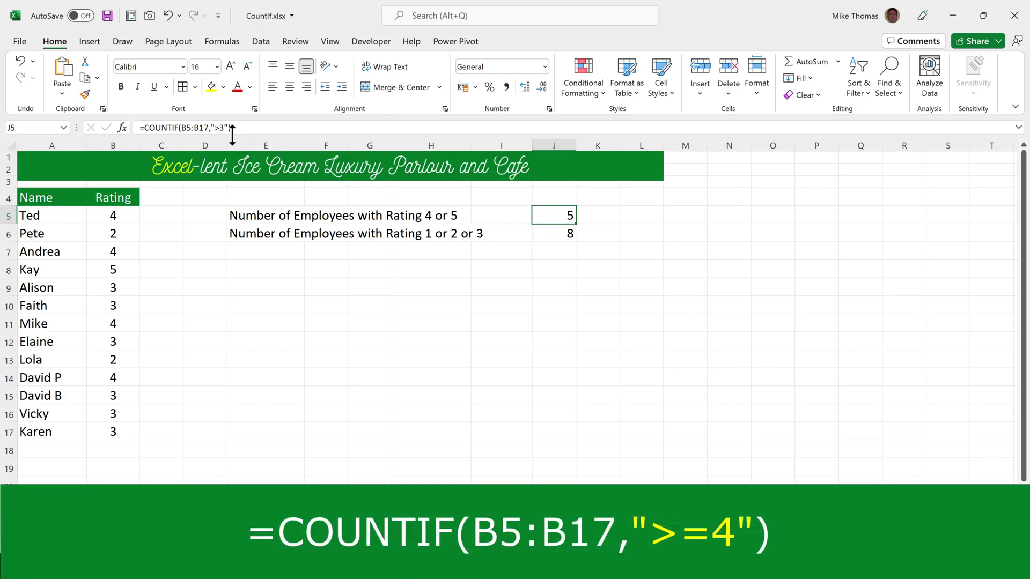
click(219, 127)
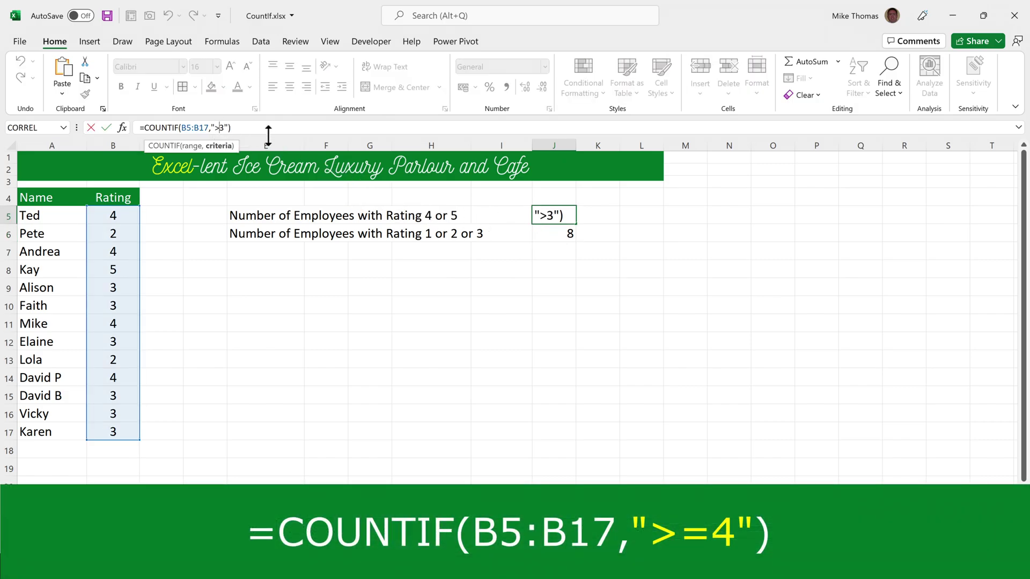
text(=)
key(Delete)
text(4)
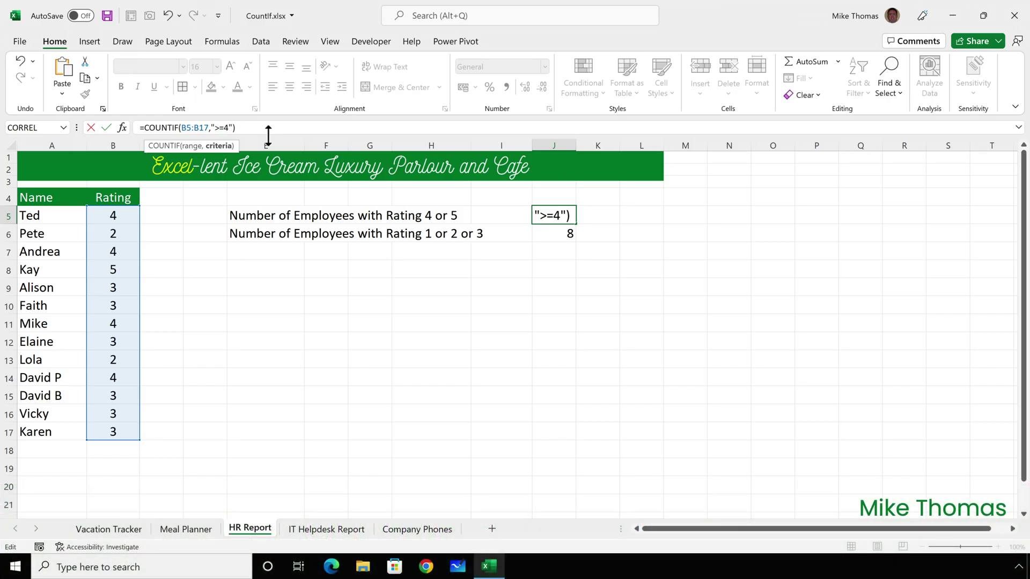
key(ctrl+Return)
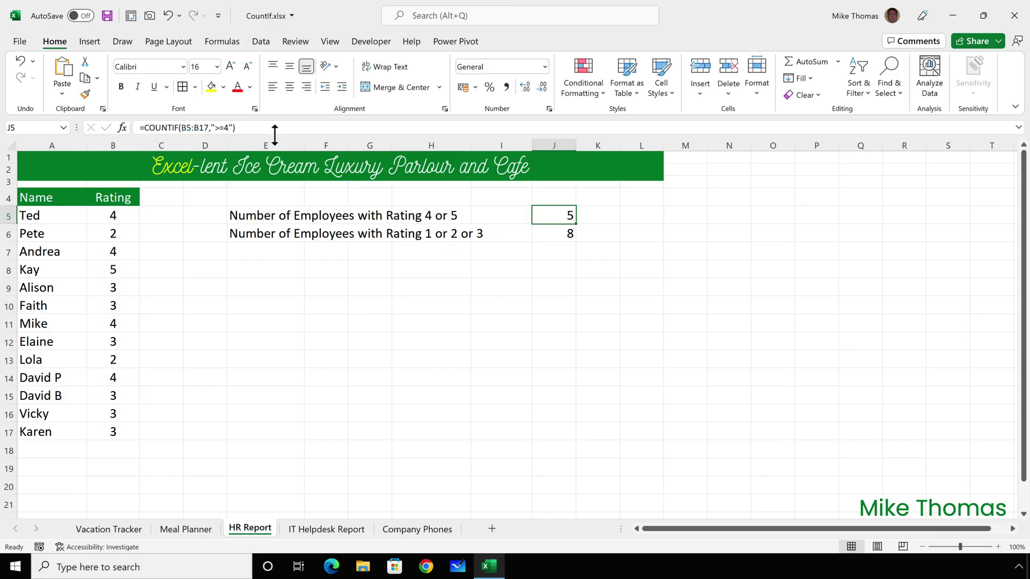
Change the criterion in J6's COUNTIF formula to "<=3".
click(559, 232)
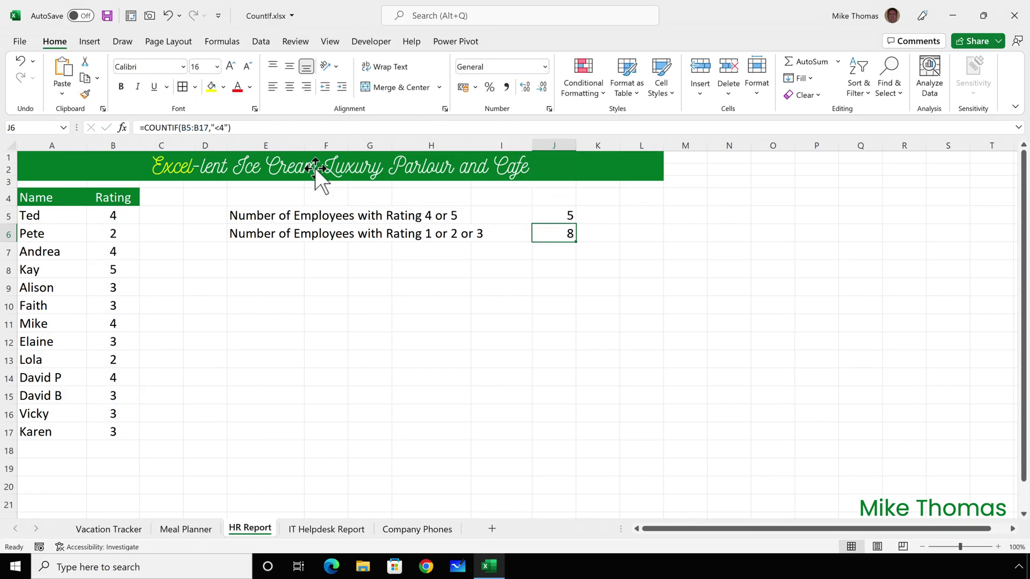
click(220, 127)
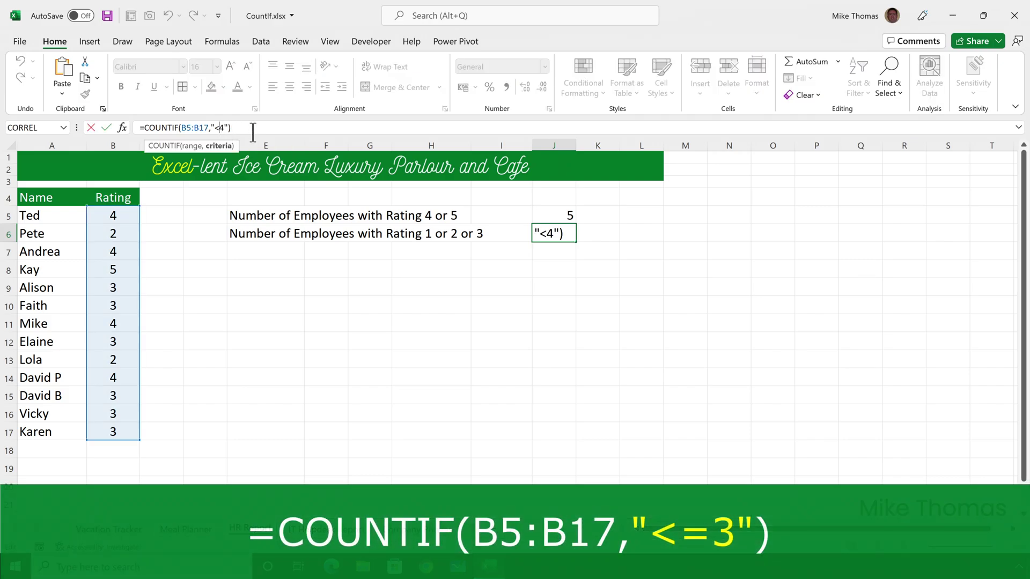
text(=3)
key(Delete)
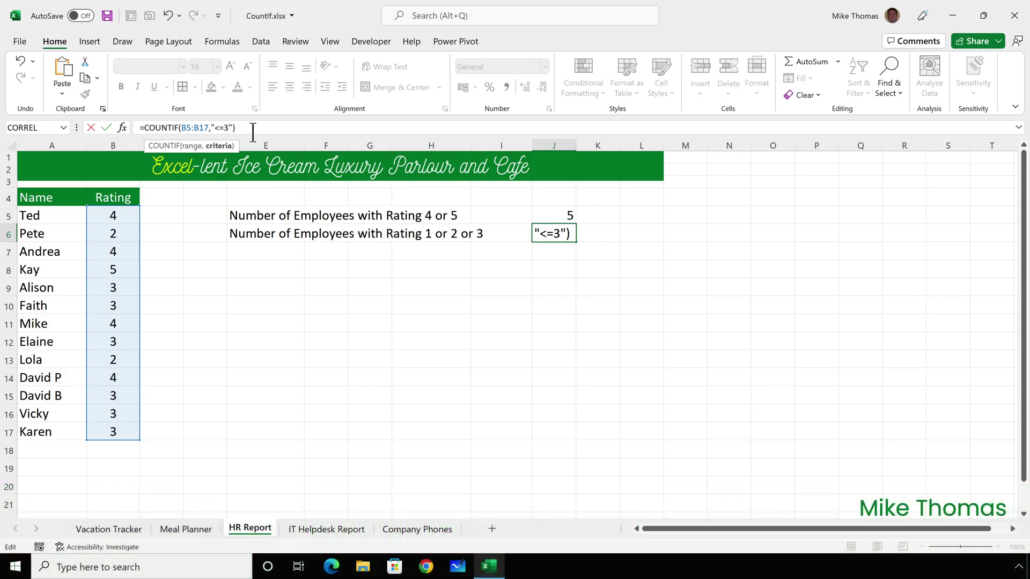
key(ctrl+Return)
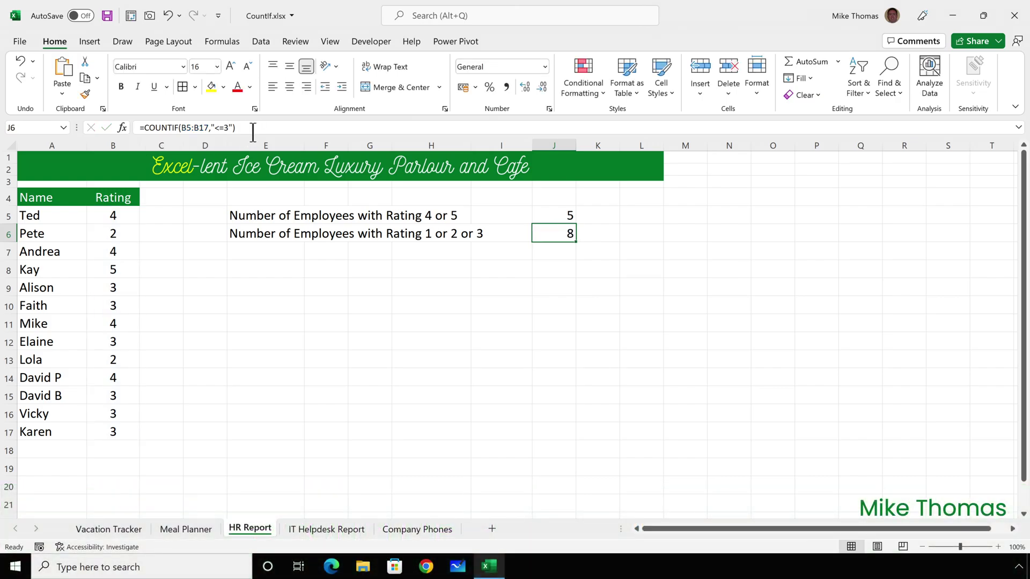
Enter =COUNTIF(B5:B17,4)+COUNTIF(B5:B17,5) in K5 as an alternative count of employees rated 4 or 5.
click(603, 216)
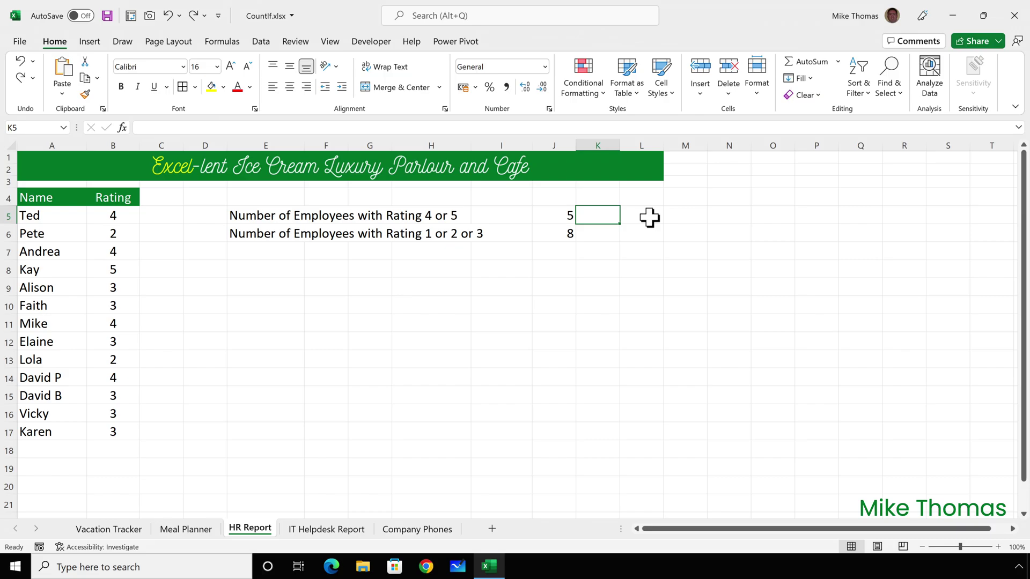
text(=countif()
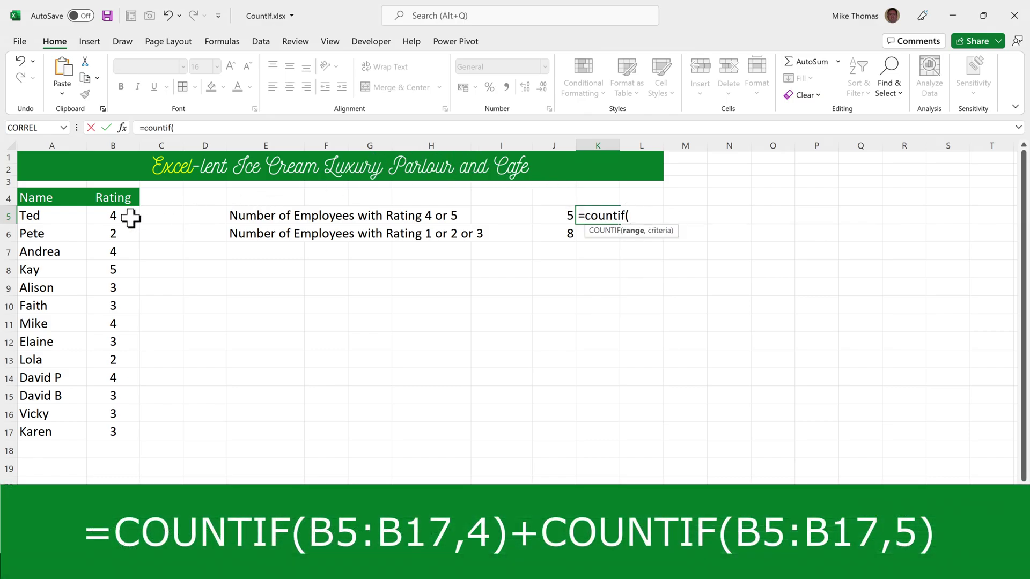
click(119, 220)
drag(119, 220, 129, 432)
text(,4)
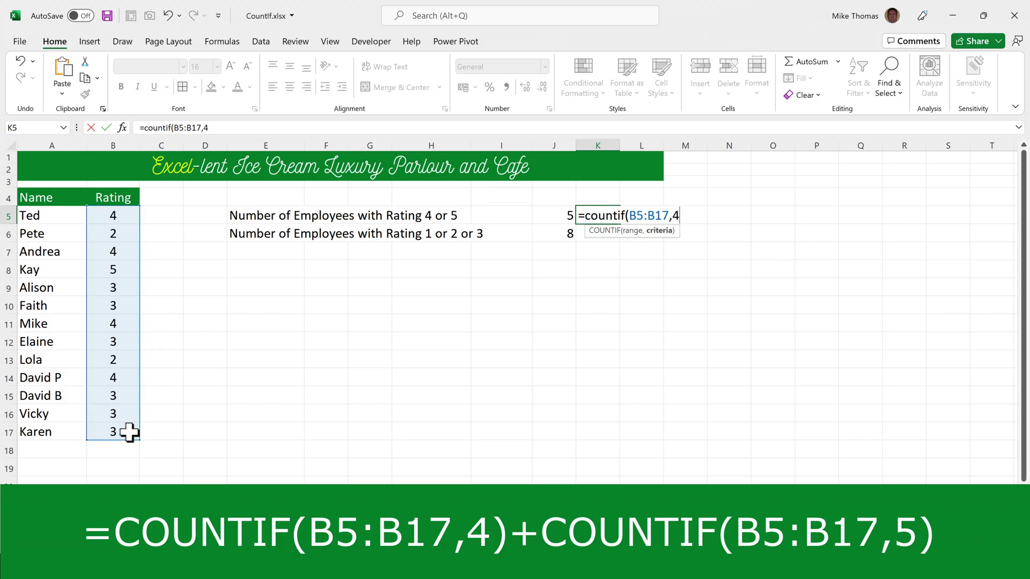
text())
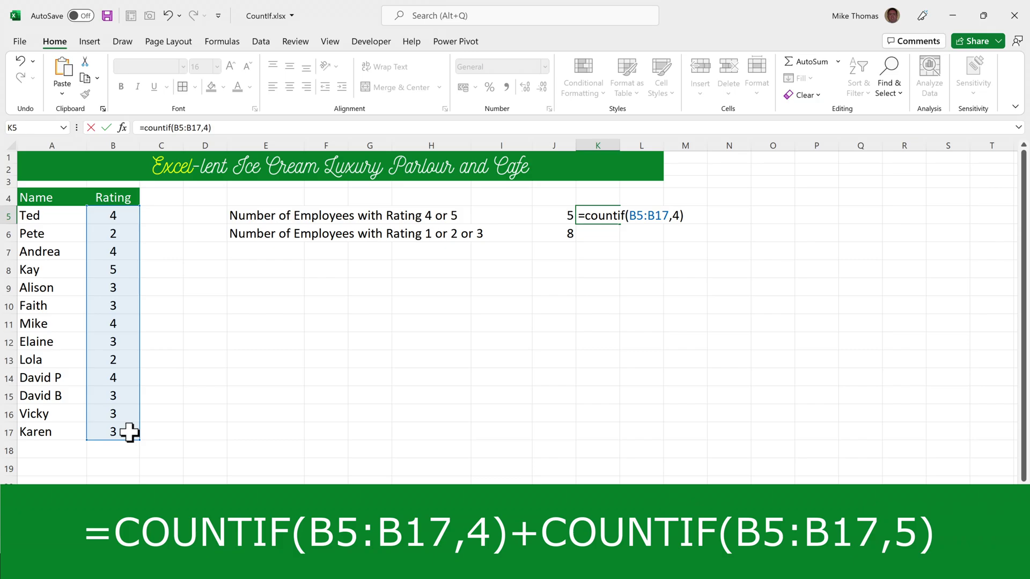
text(+countif()
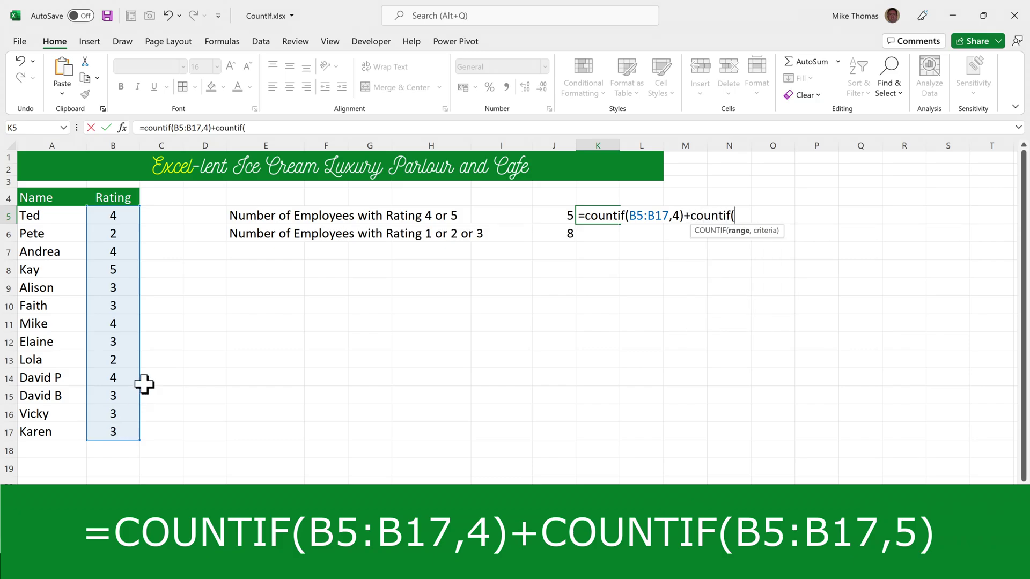
drag(118, 217, 121, 428)
text(,5))
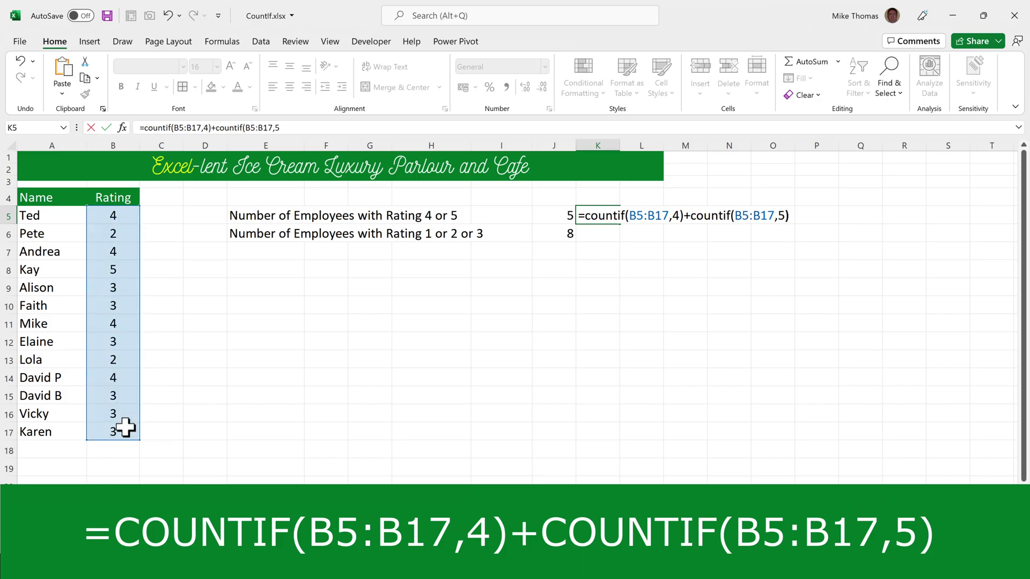
key(ctrl+Return)
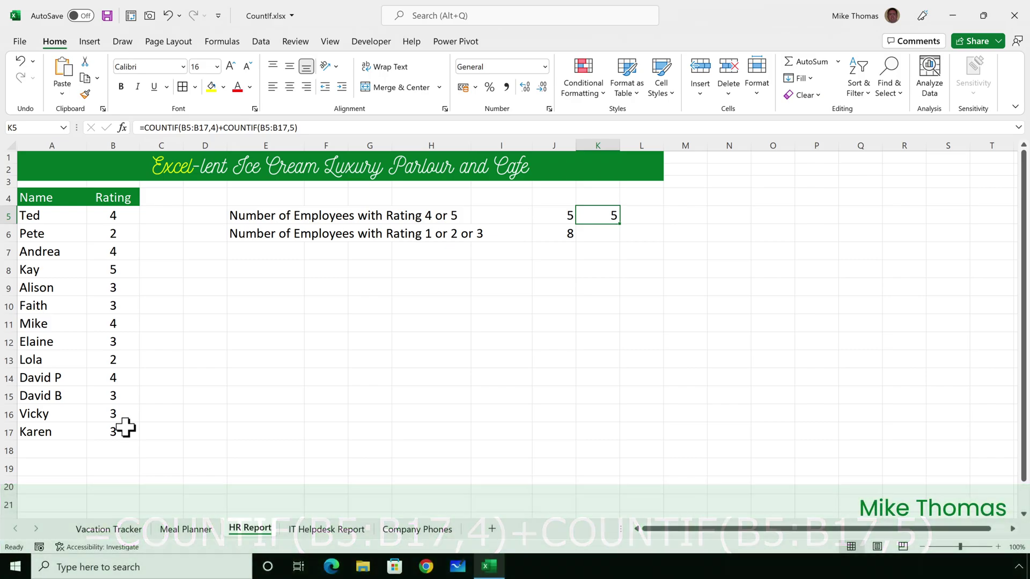
Enter =COUNTIF(B5:B17,1)+COUNTIF(B5:B17,2)+COUNTIF(B5:B17,3) in K6 as an alternative count of employees rated 1, 2 or 3.
click(595, 234)
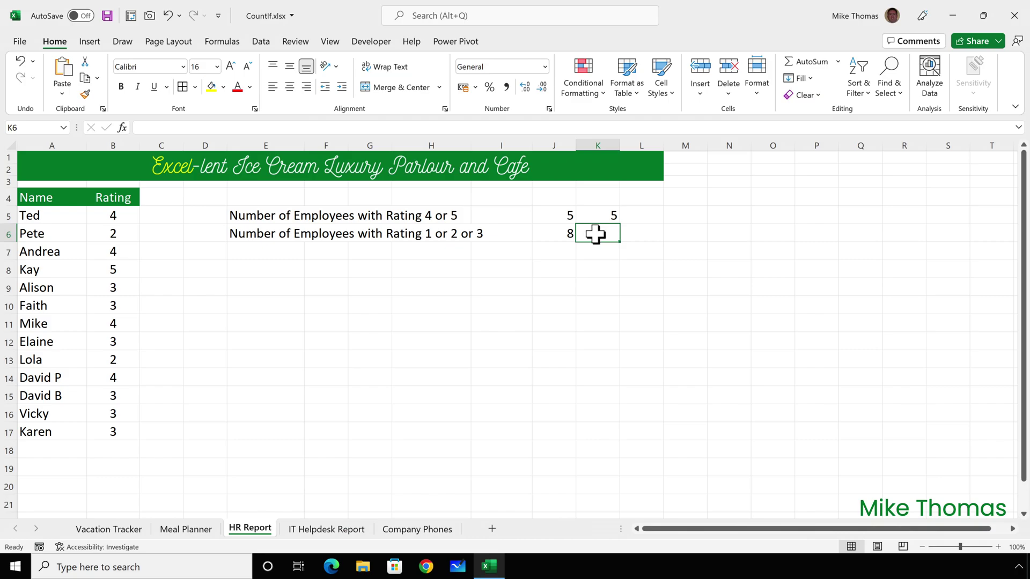
text(=count)
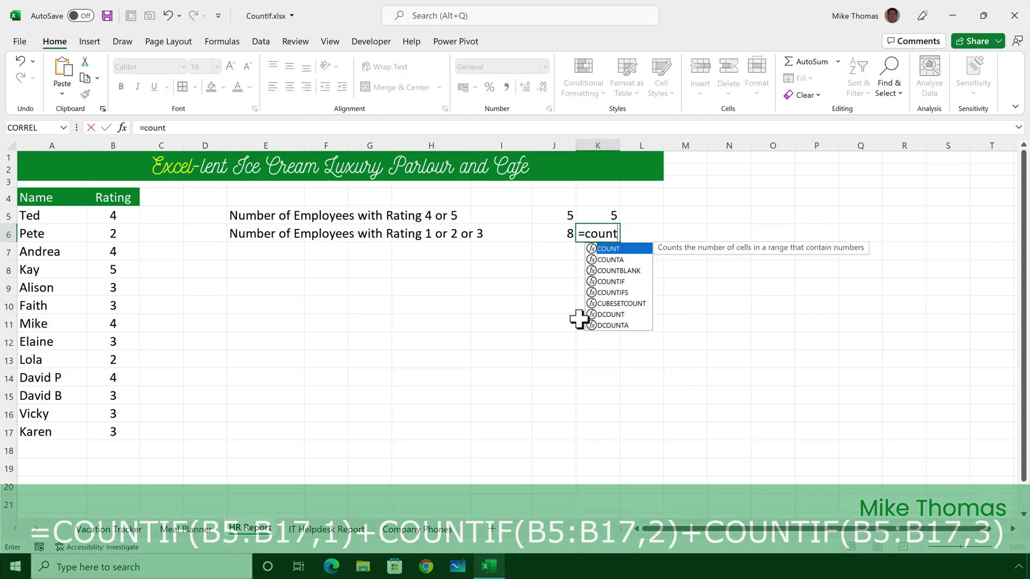
text(if()
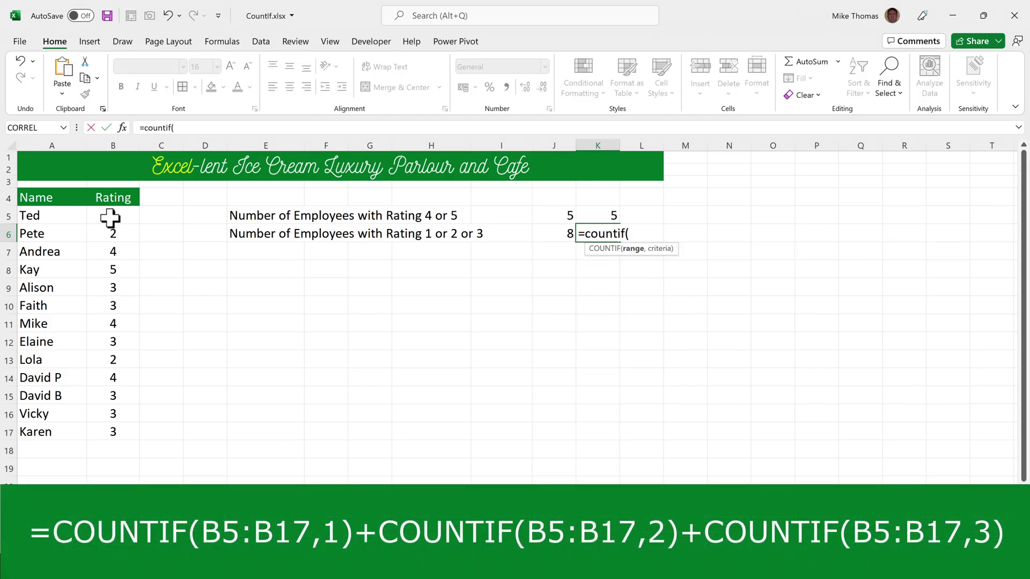
drag(113, 215, 115, 426)
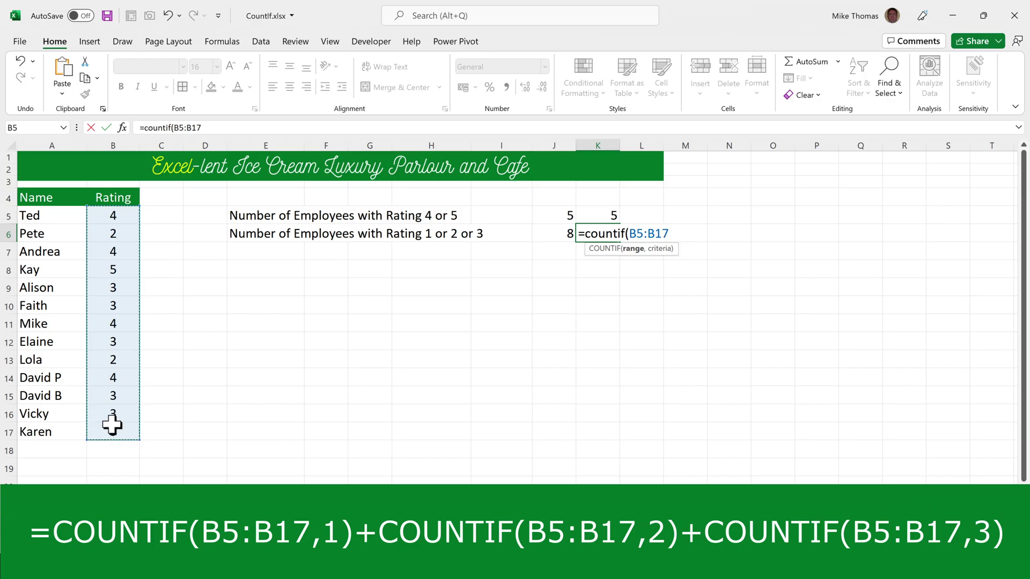
text(,1))
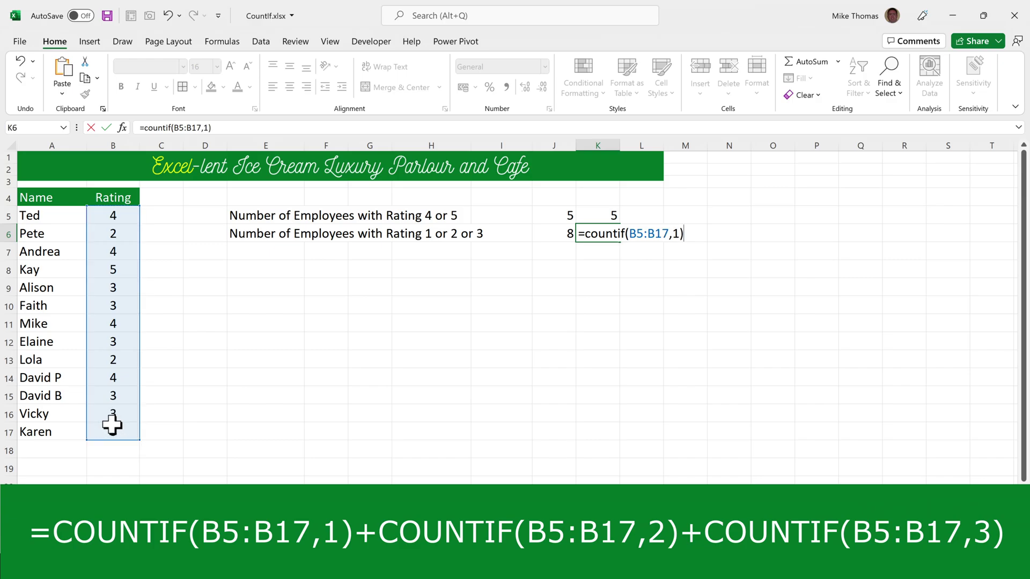
text(+countif()
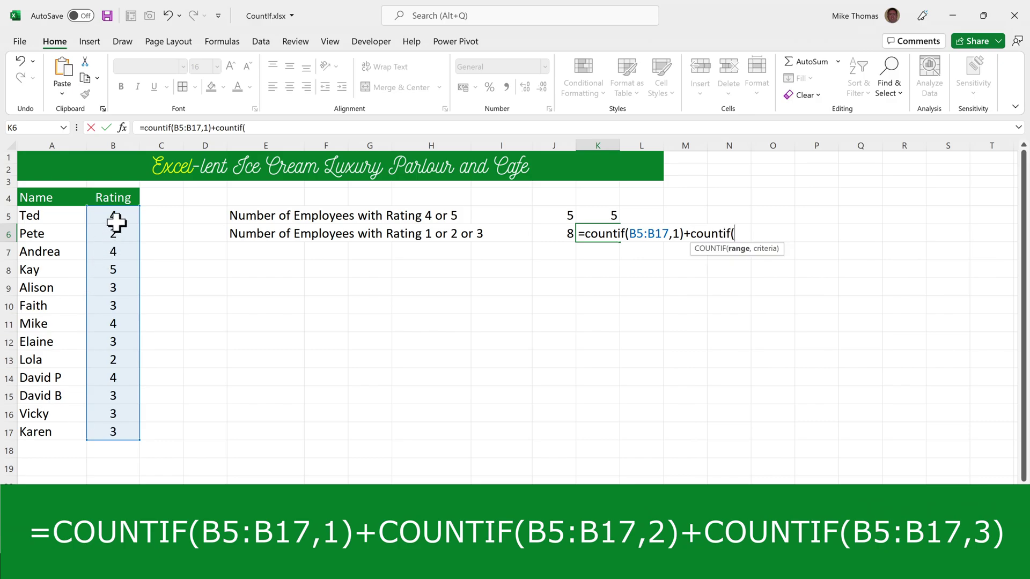
drag(115, 217, 114, 428)
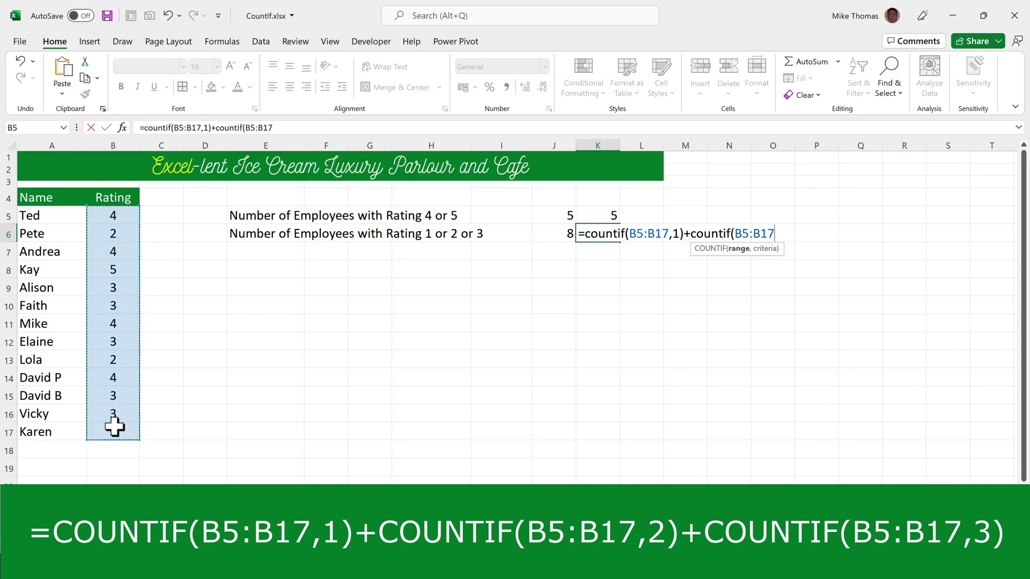
text(,2))
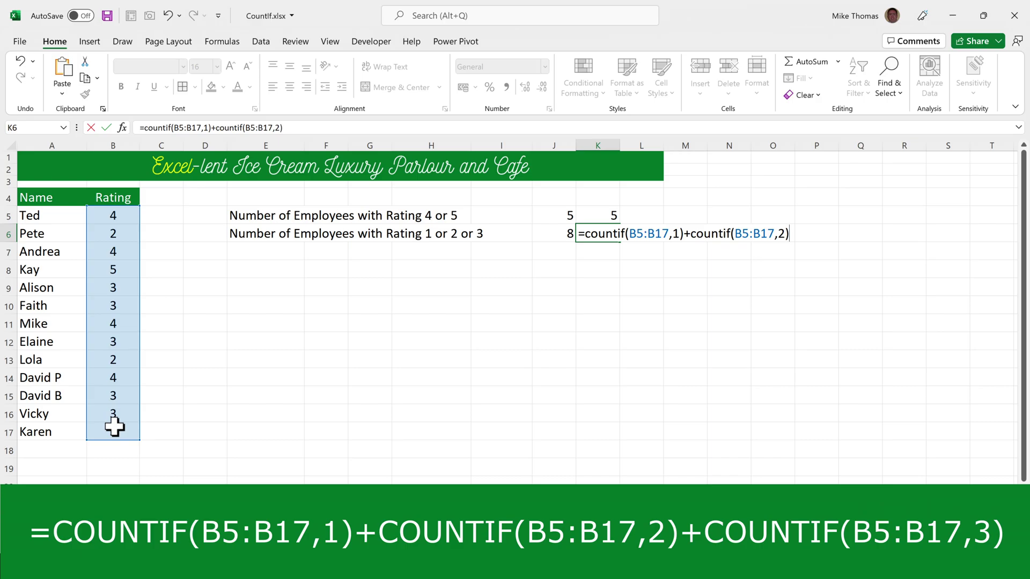
text(+countif()
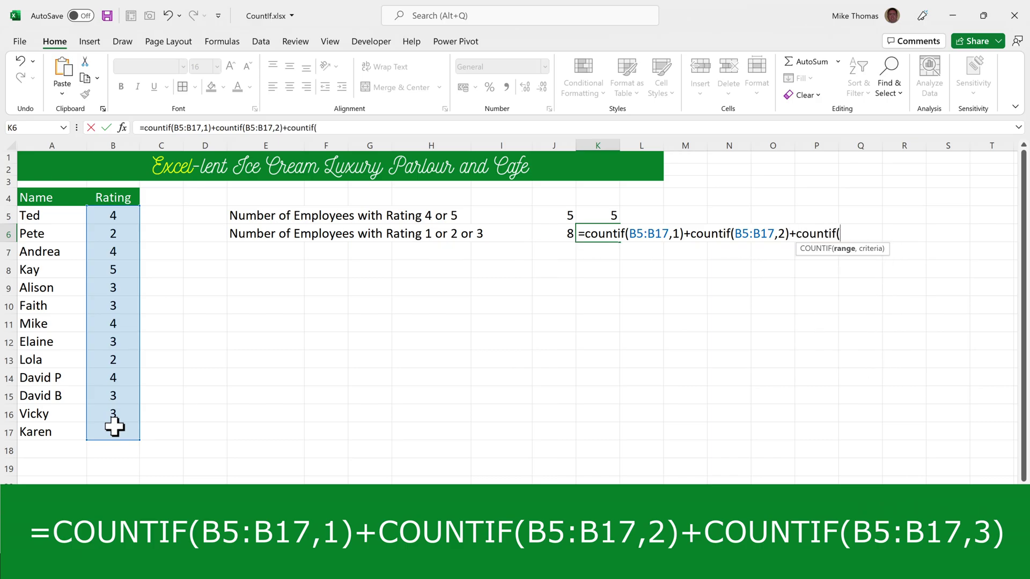
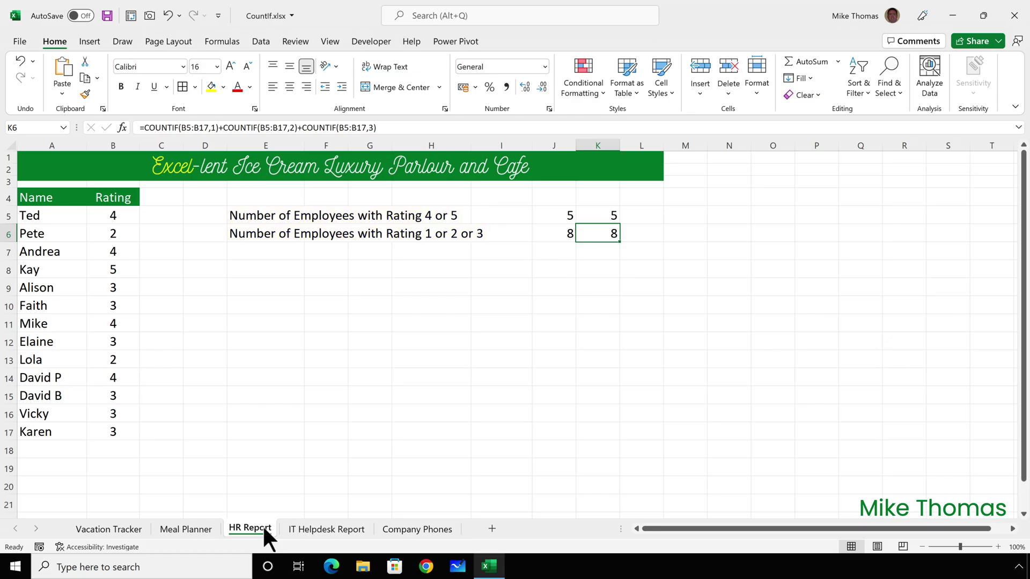
Examine the Count 1 formula in G6 of the IT Helpdesk Report sheet and compare it with the added COUNTIFs on HR Report.
key(ctrl+Page_Down)
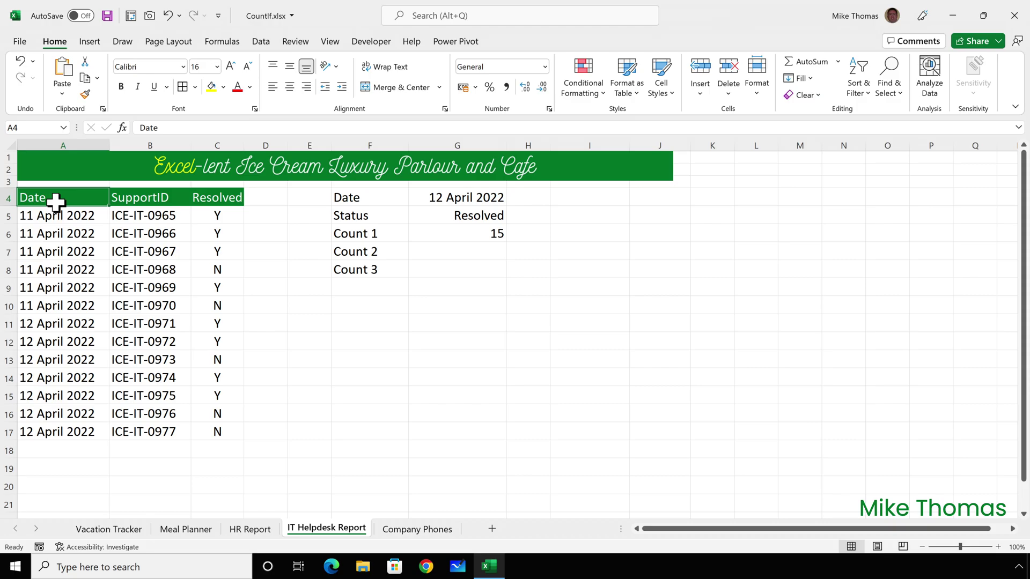
click(438, 232)
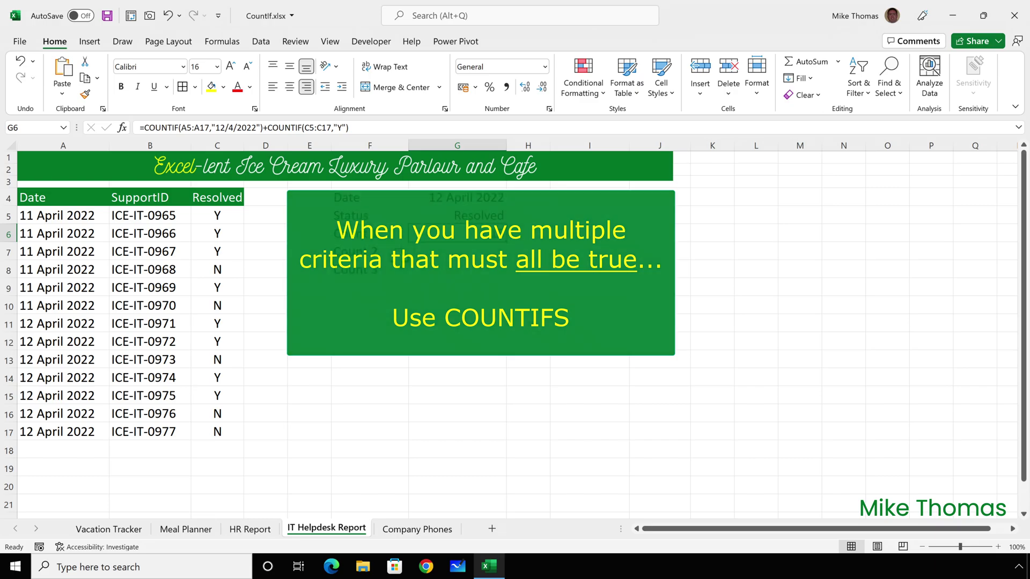
click(250, 529)
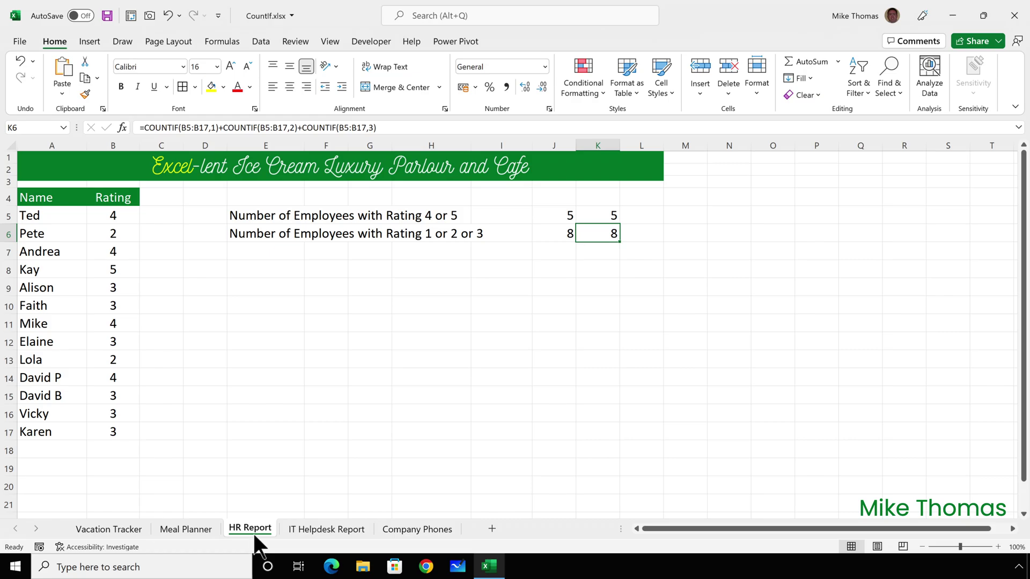
On the IT Helpdesk Report sheet, enter =COUNTIFS(A5:A17,G4,C5:C17,"Y") in G7 to count tickets resolved on the date in G4.
click(322, 530)
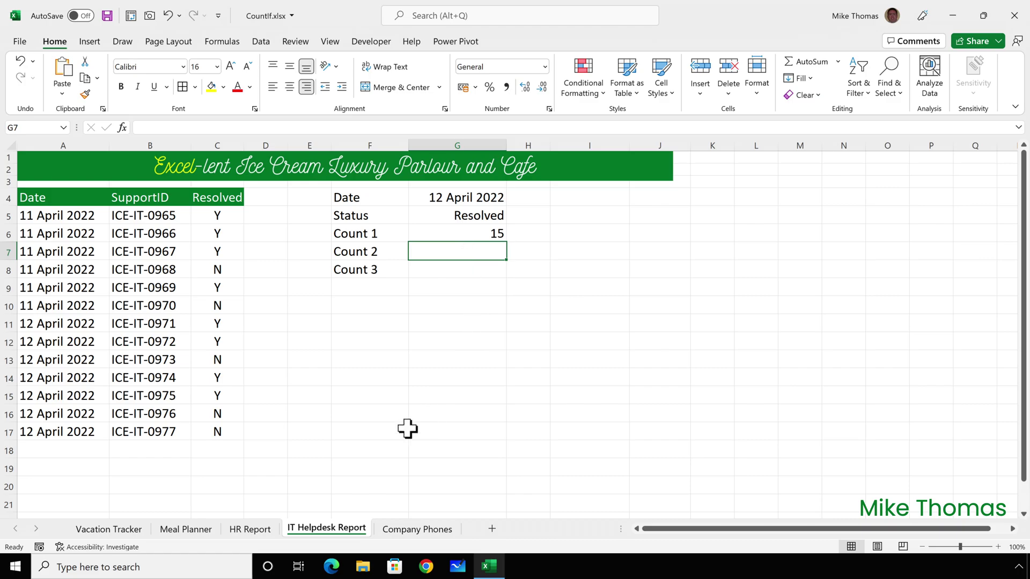
text(=countif)
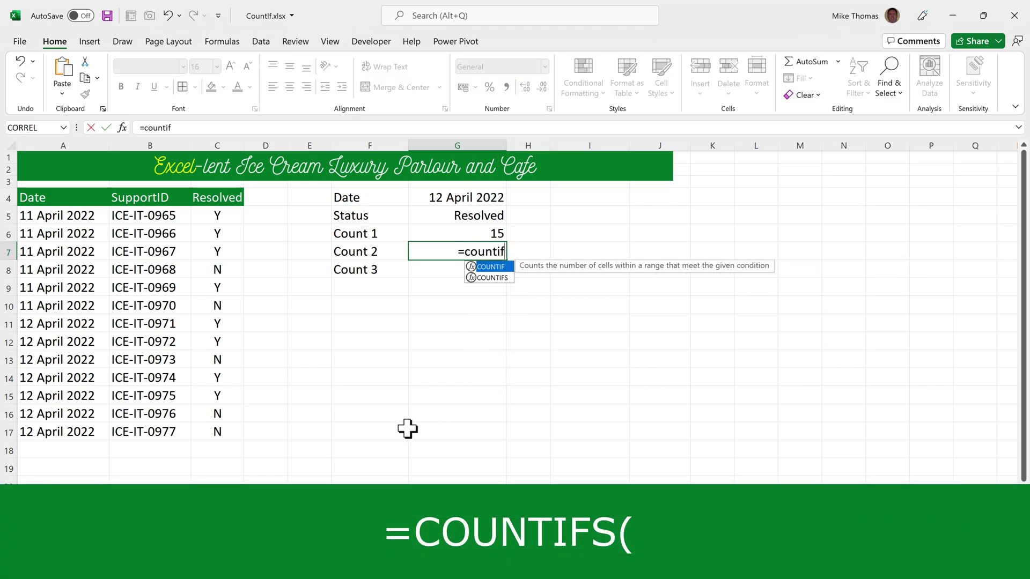
text(s()
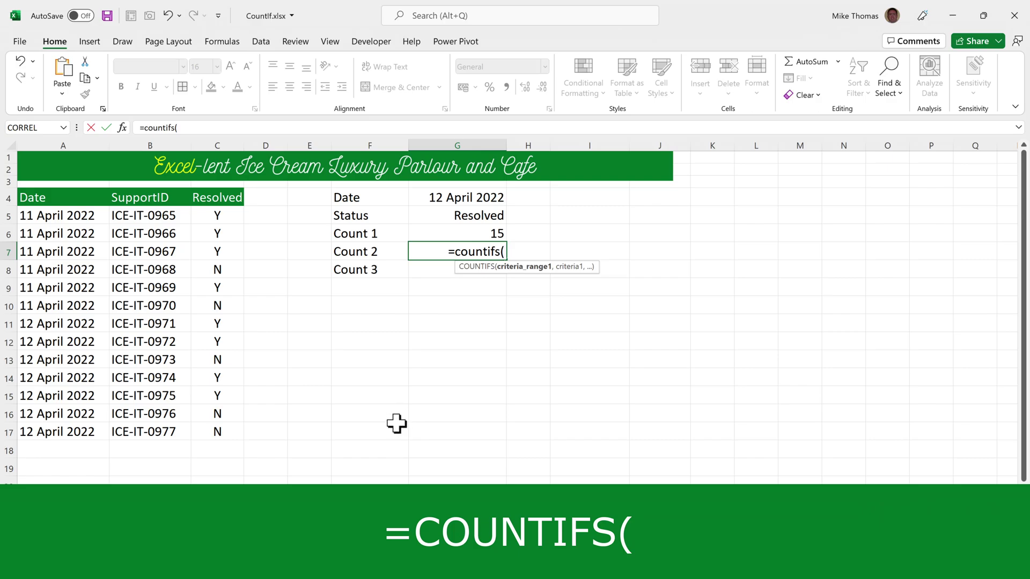
drag(75, 214, 72, 429)
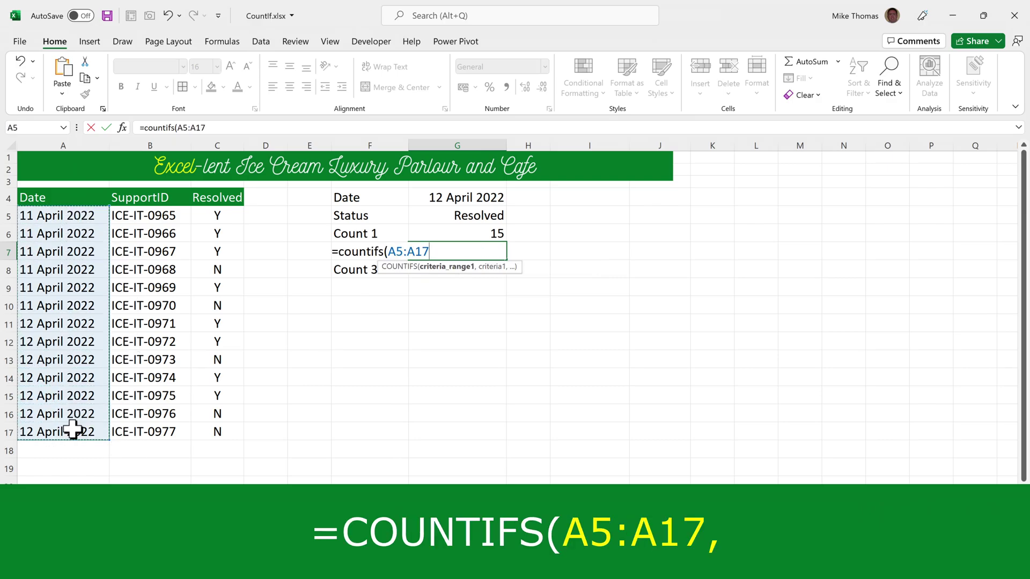
text(,)
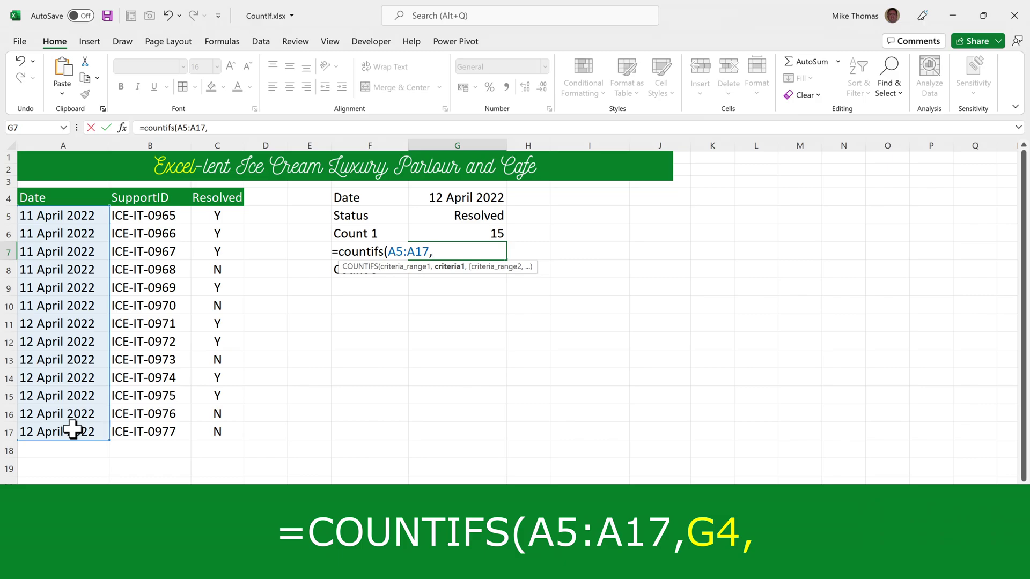
click(445, 196)
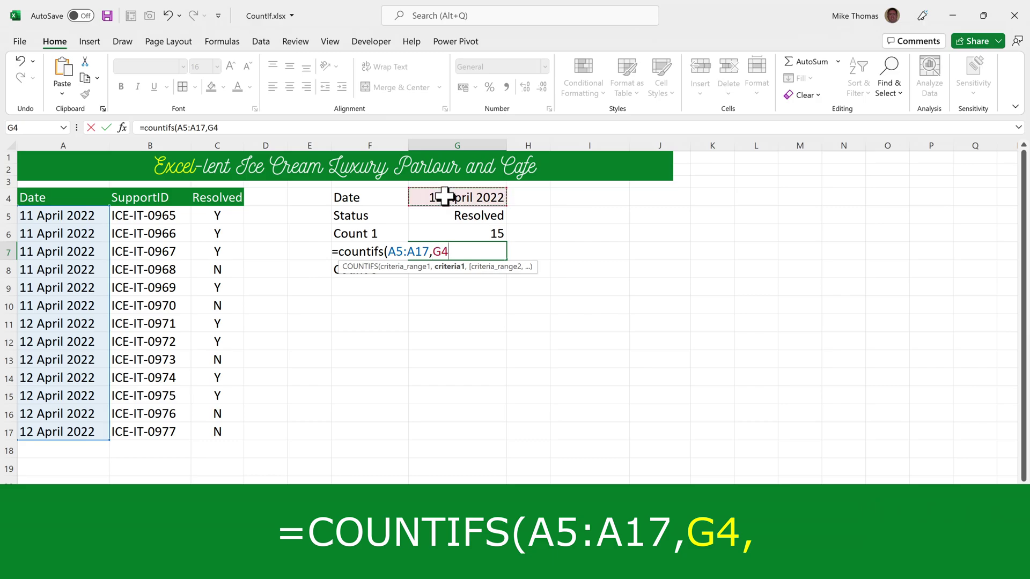
text(,)
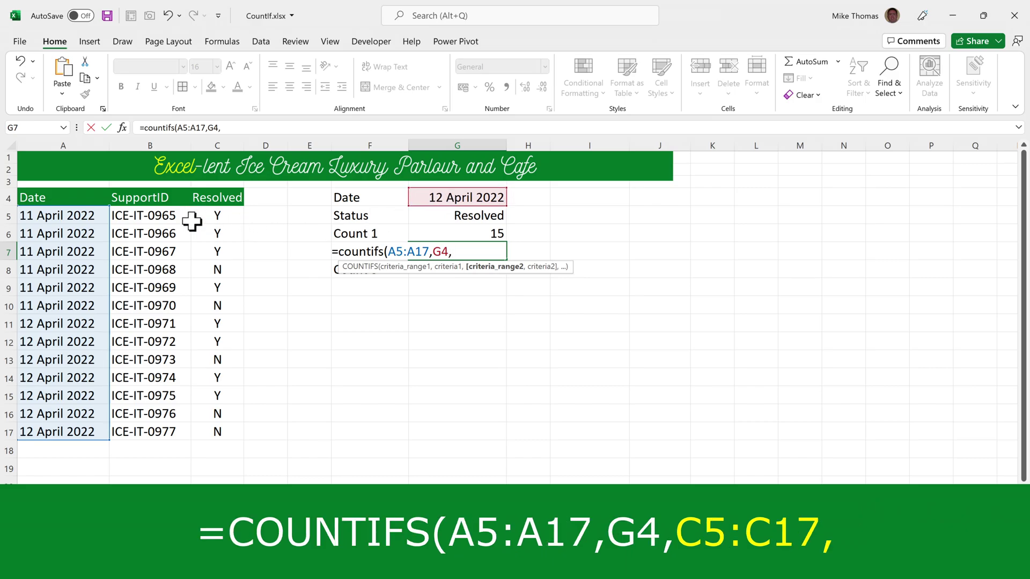
drag(219, 216, 226, 430)
text(,)
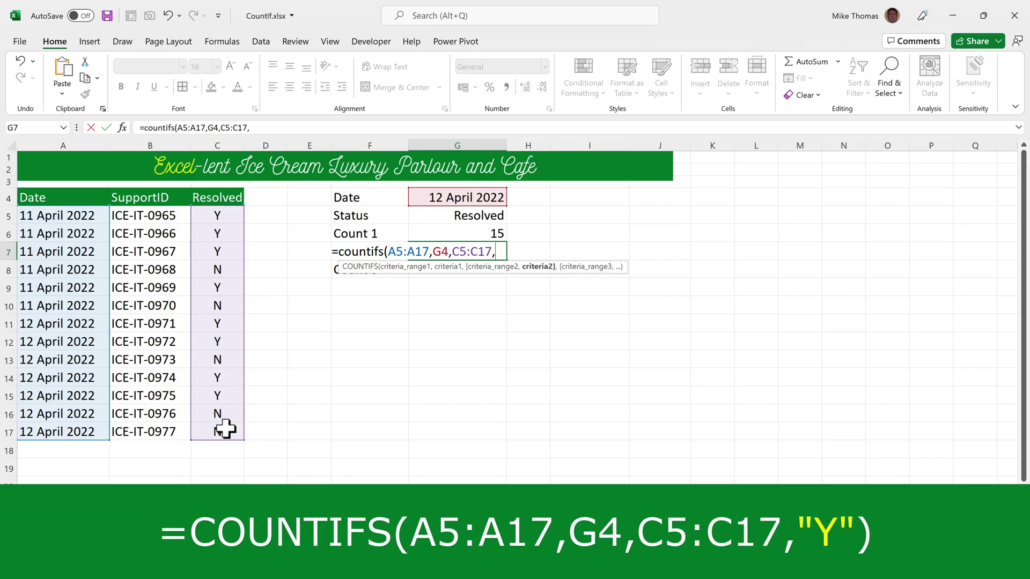
text("Y")
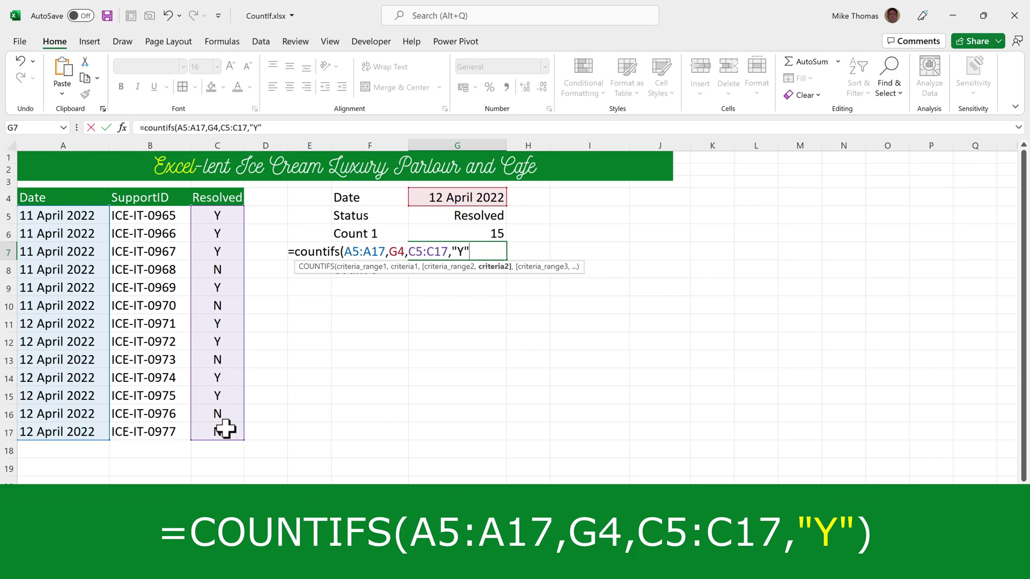
key(ctrl+Return)
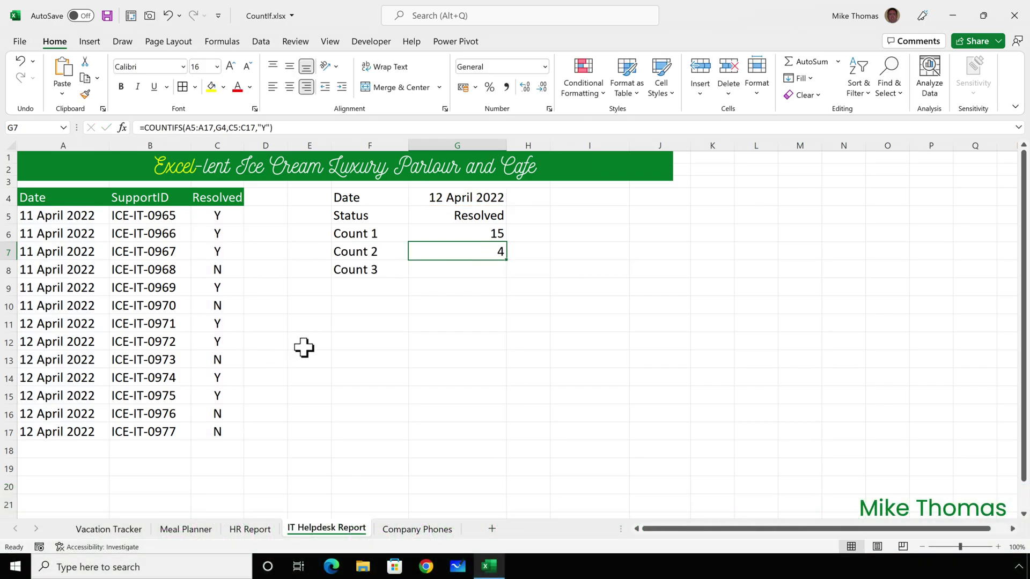
Enter =COUNTIFS(A5:A17,"12/4/2022",C5:C17,"Y") in G8 to count the resolved tickets with the date written directly in the formula.
click(436, 273)
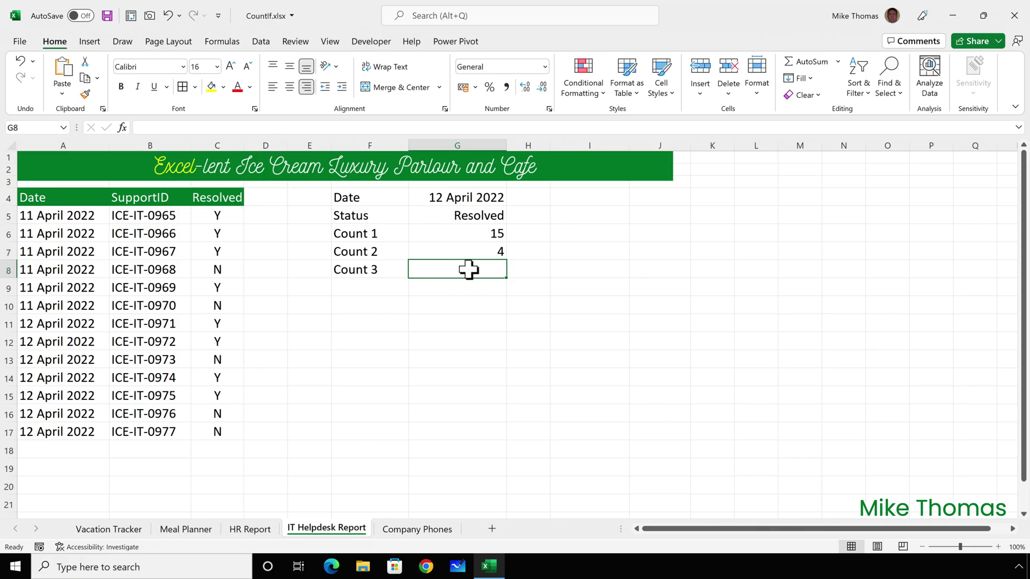
text(=c)
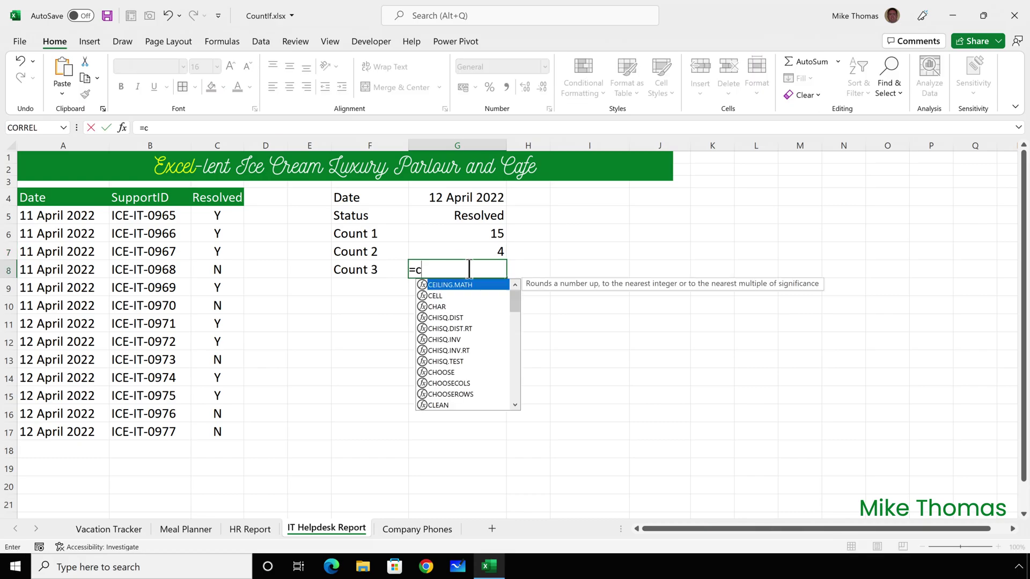
text(ount)
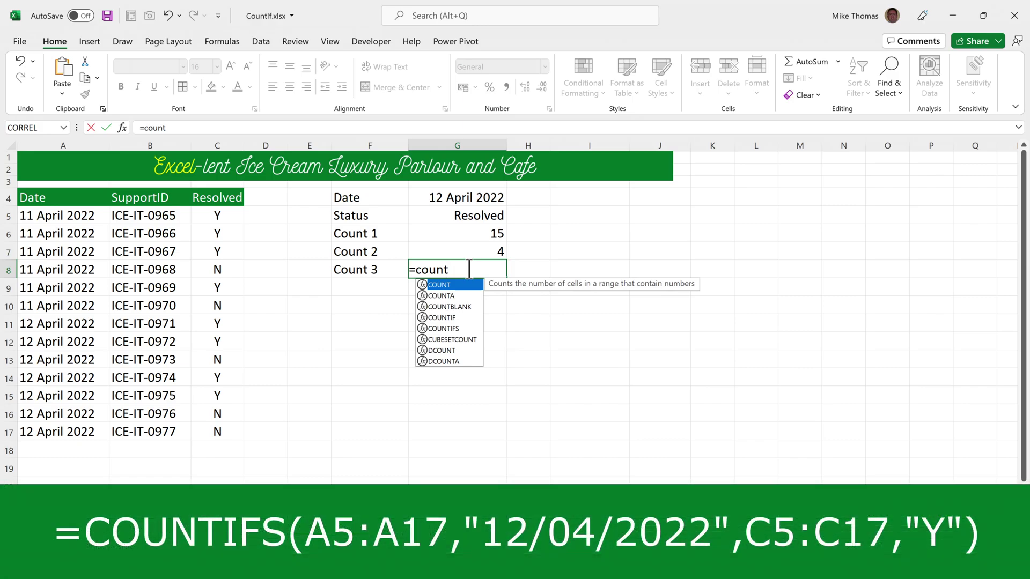
text(ifs()
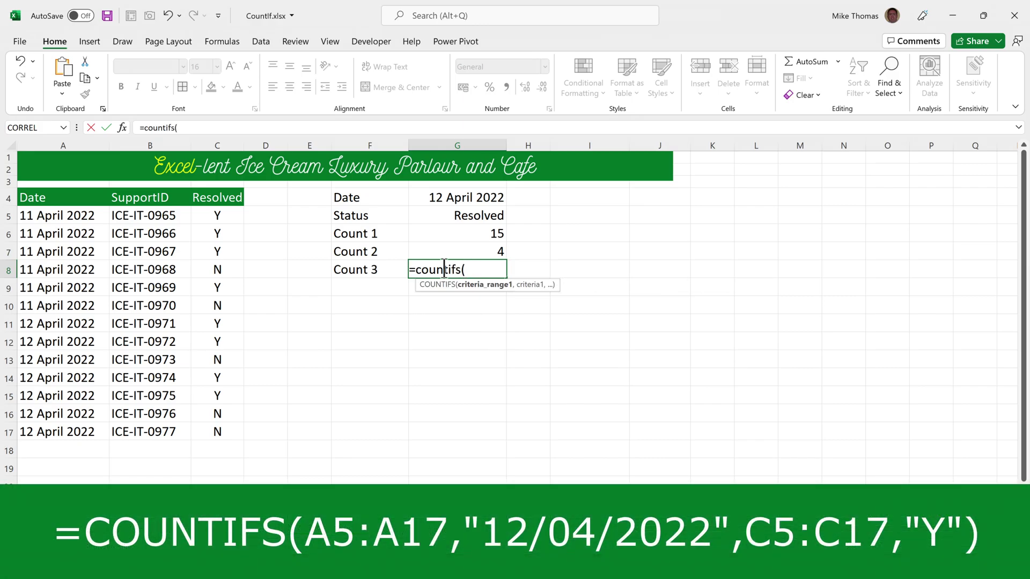
drag(78, 215, 74, 428)
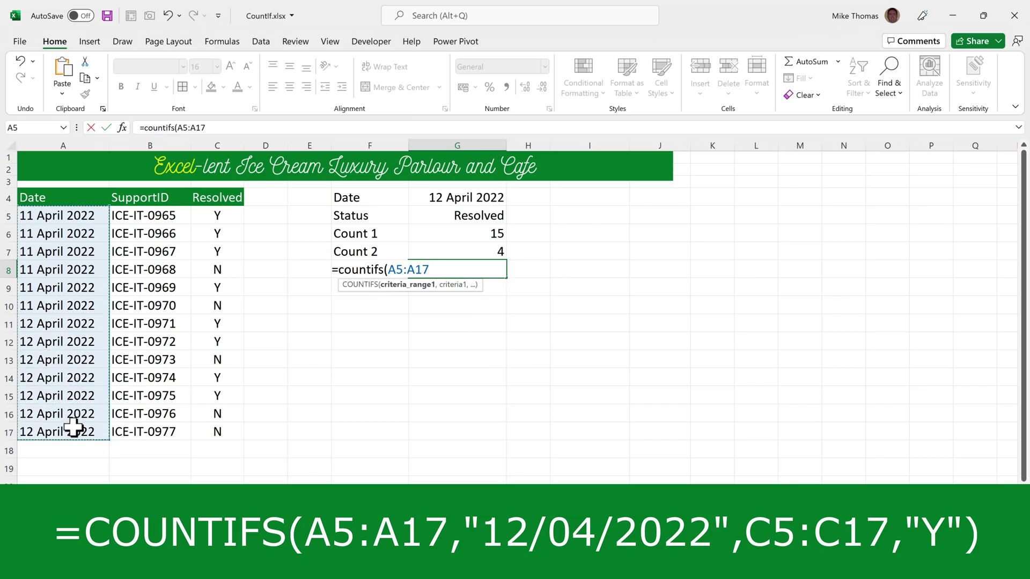
text(,"12)
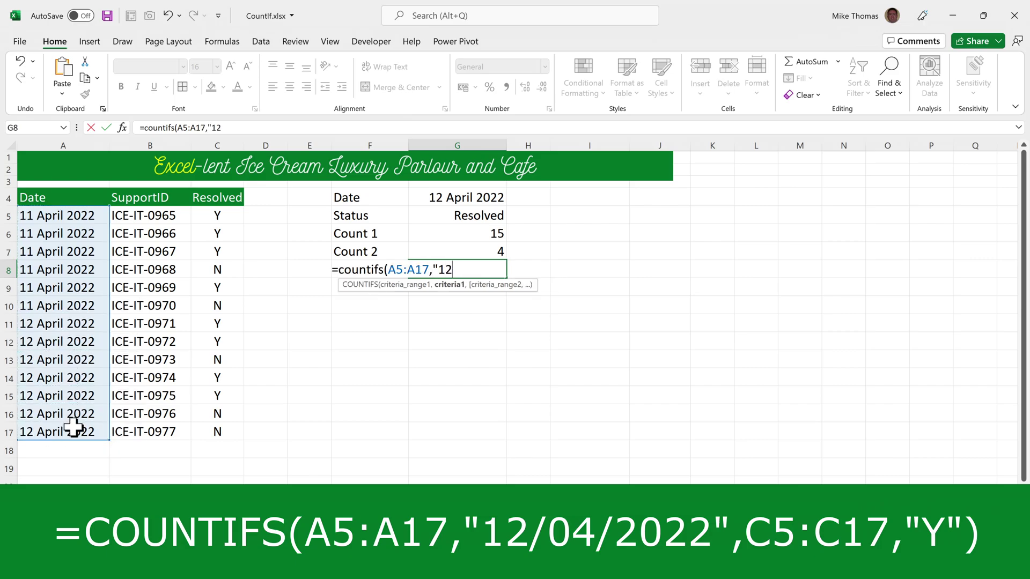
text(/4/2022")
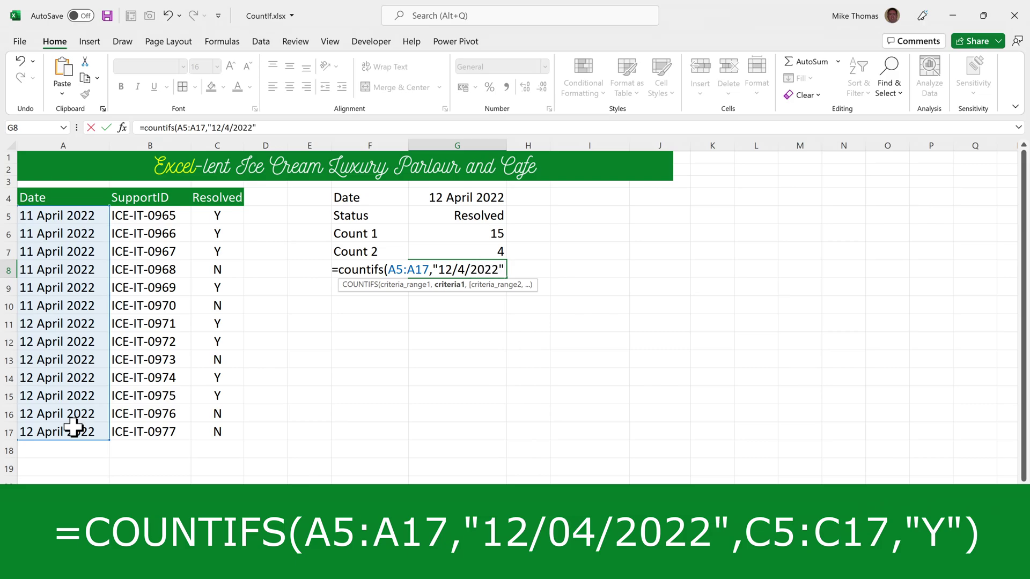
text(,)
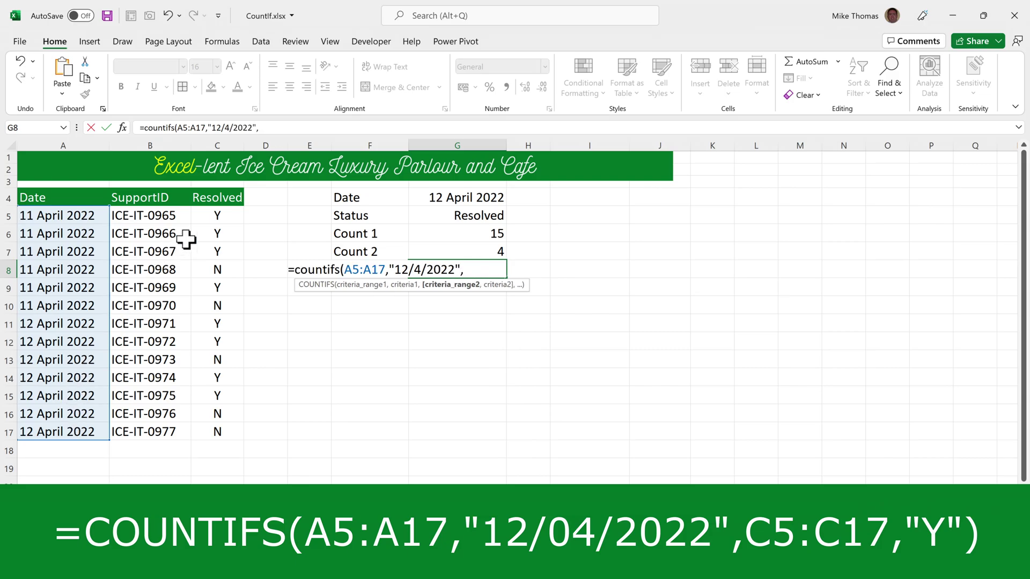
drag(214, 215, 215, 428)
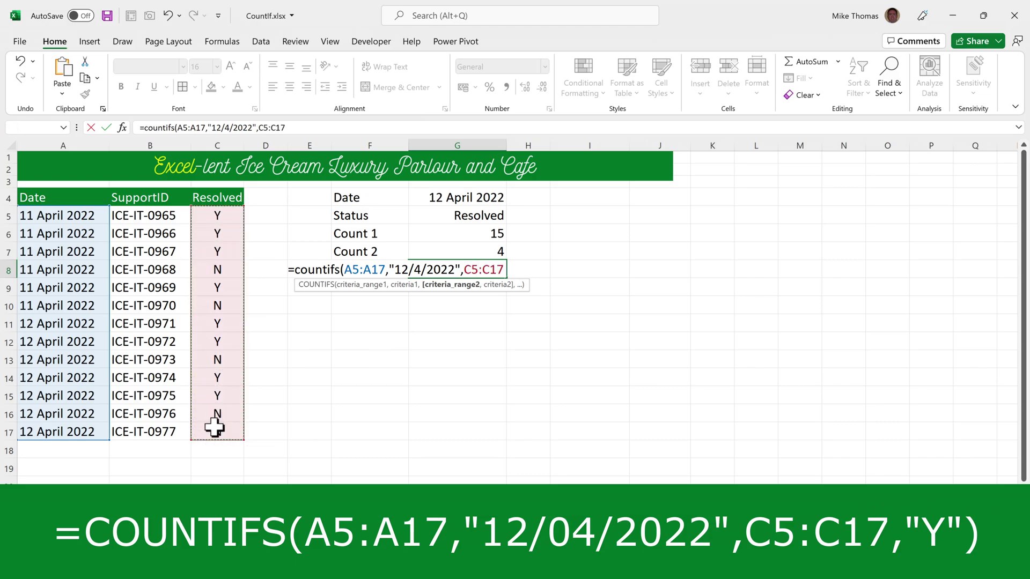
text(,"Y")
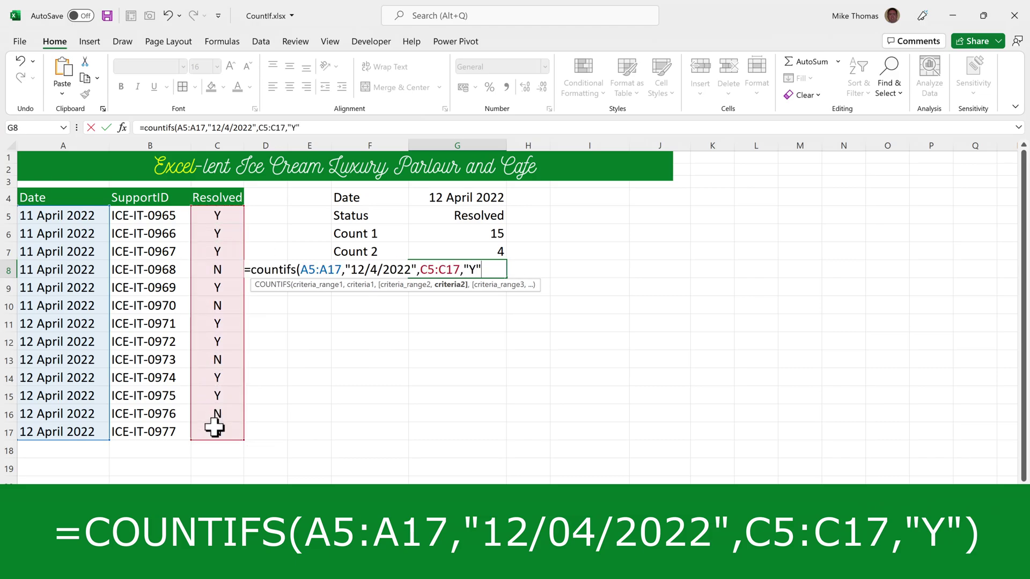
text())
key(ctrl+Return)
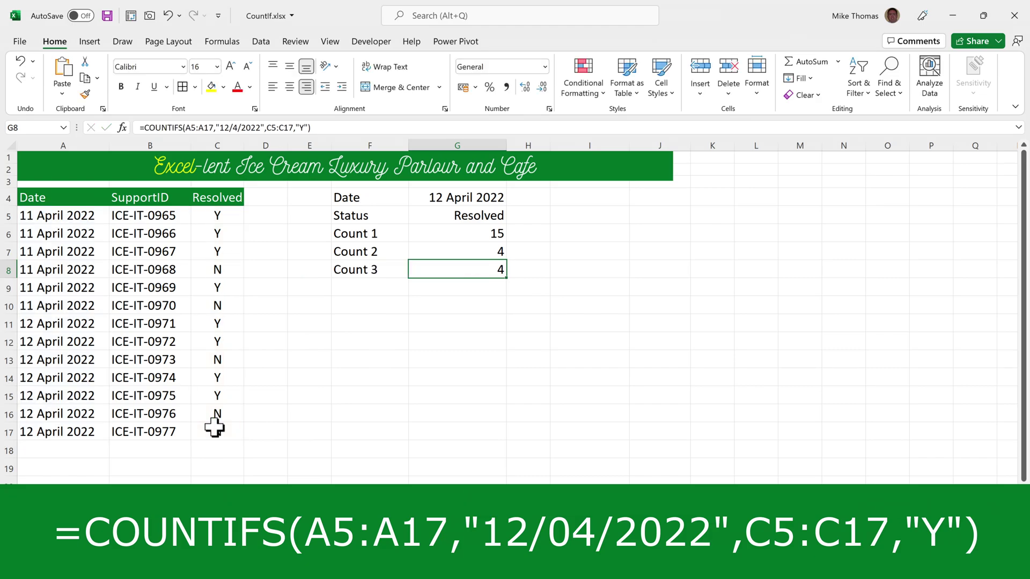
On the Company Phones sheet, enter =COUNTIF(B5:B17,"iphone*") in F4 to count the iPhones.
click(413, 530)
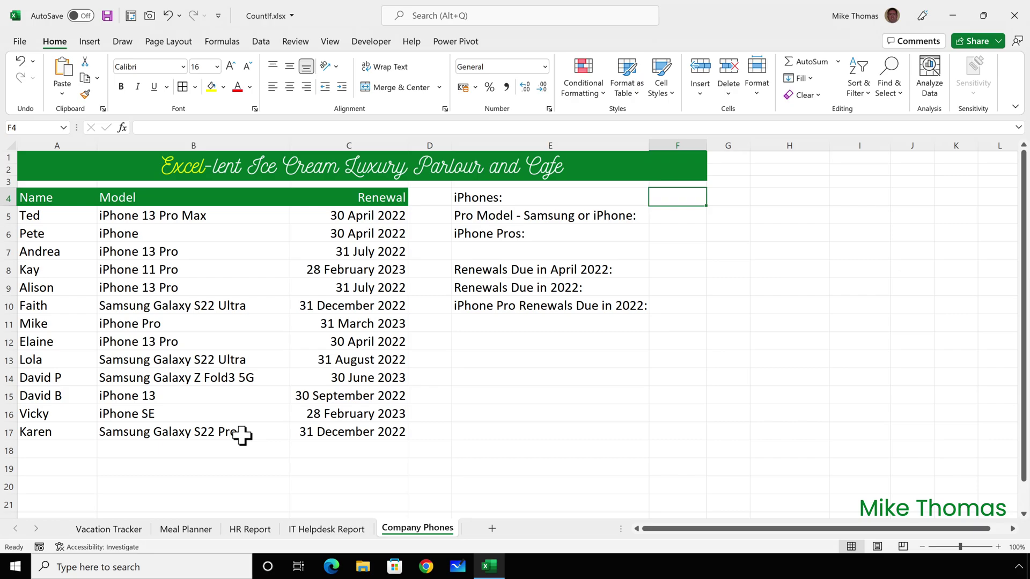
text(=countif)
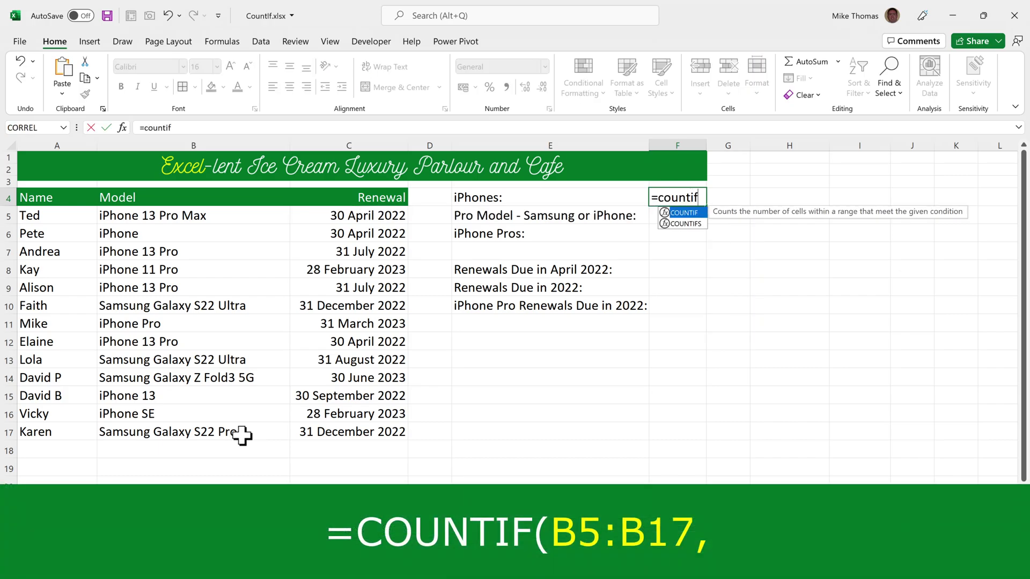
text(()
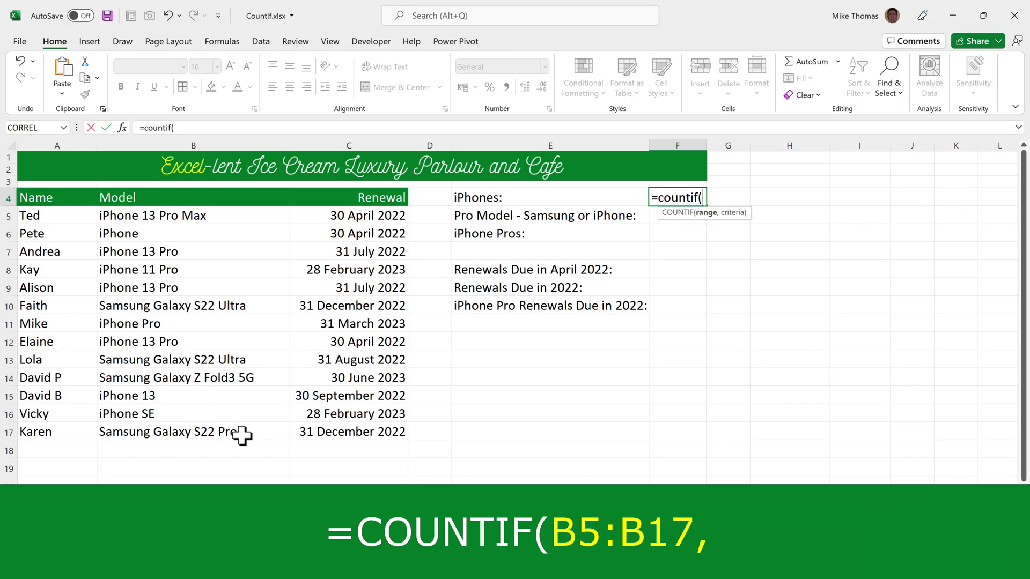
drag(215, 217, 215, 427)
text(,)
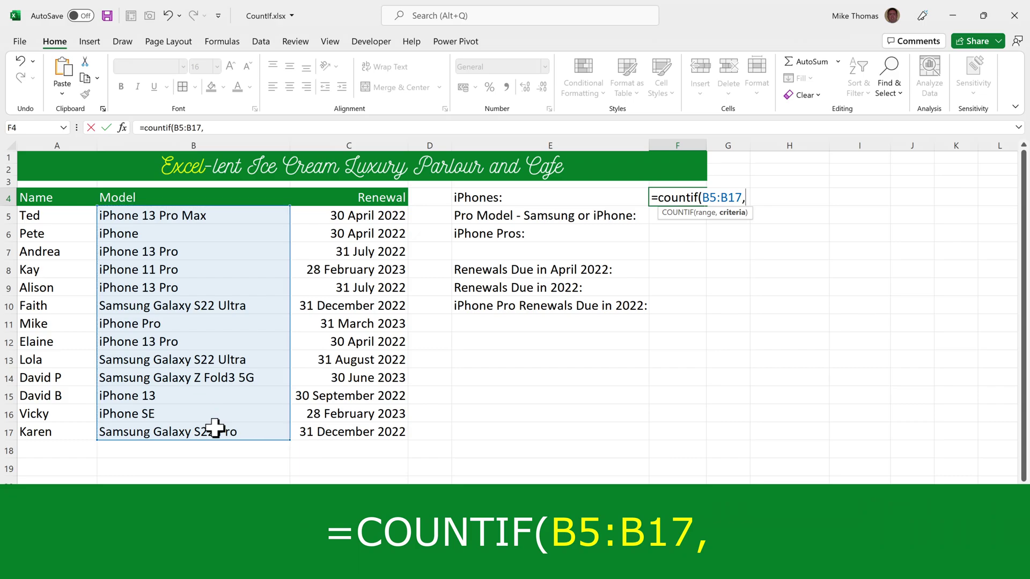
text("ip)
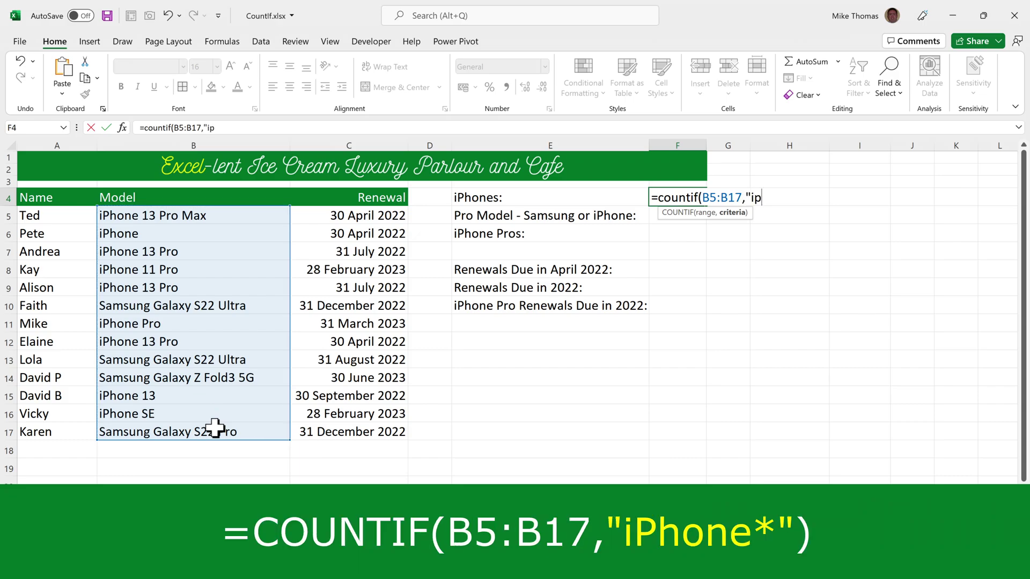
text(hone*")
key(Return)
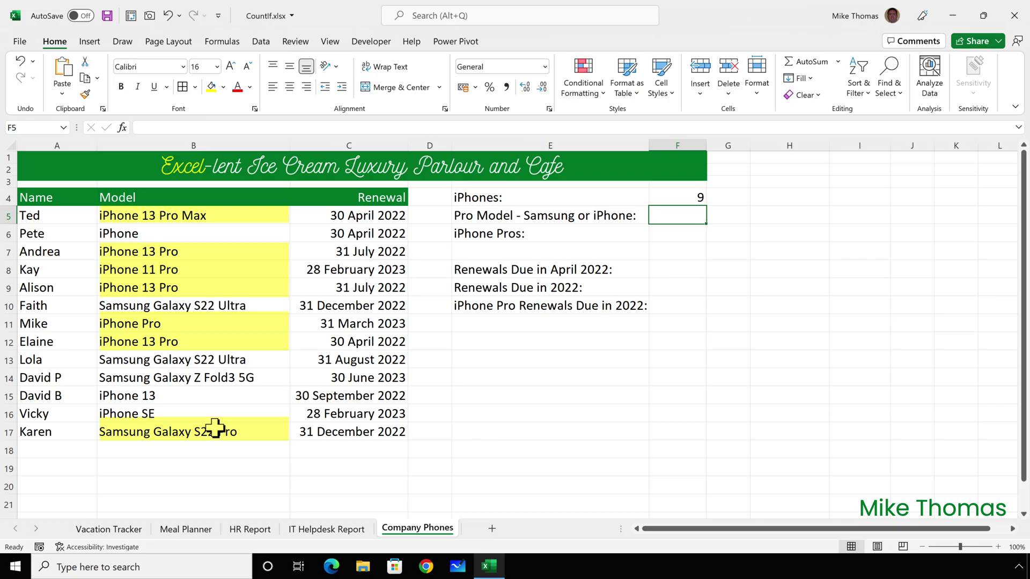
Enter =COUNTIF(B5:B17,"*pro*") in F5 to count the Pro models of either brand.
text(=count)
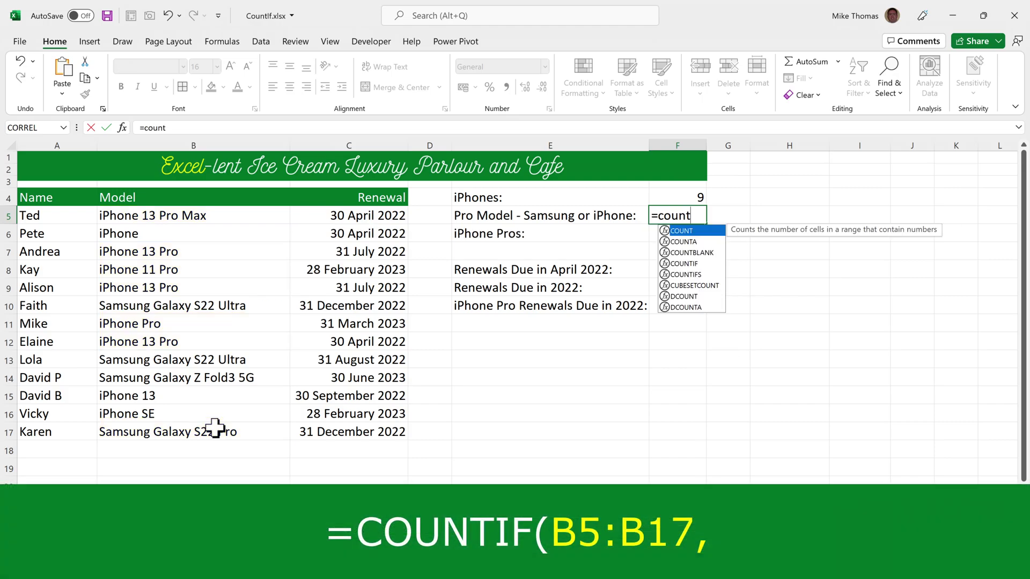
text(if()
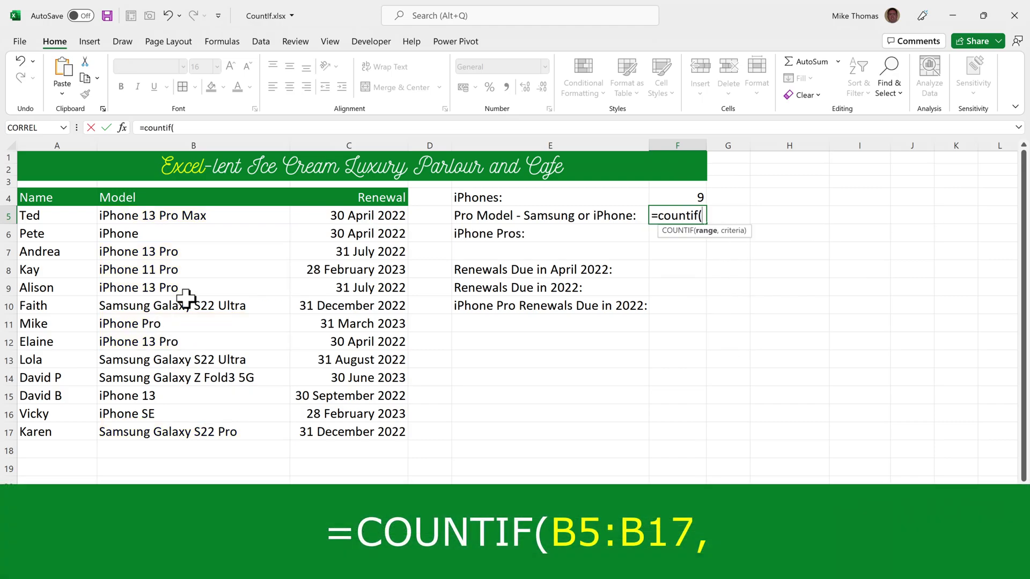
drag(193, 214, 204, 432)
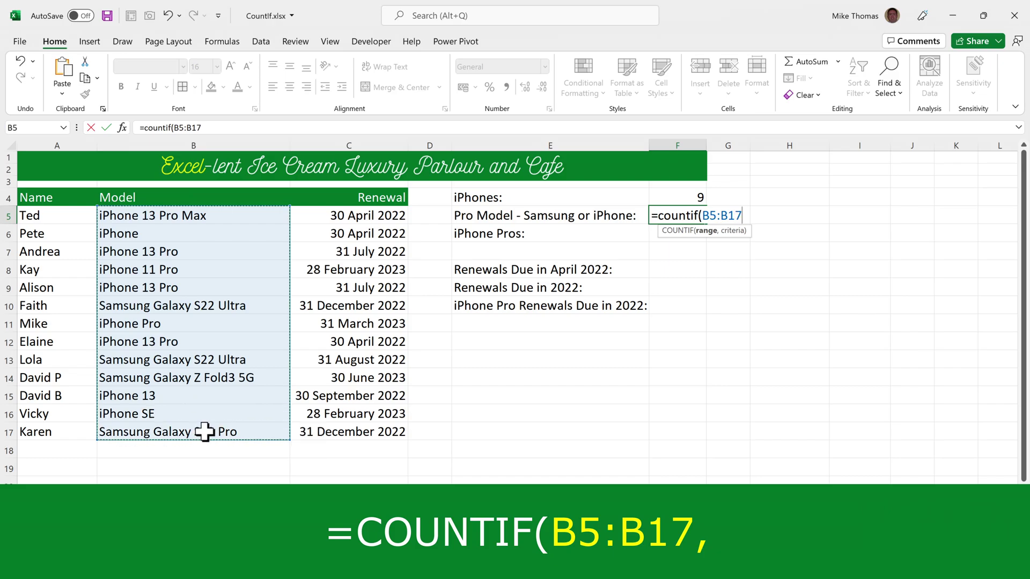
text(,")
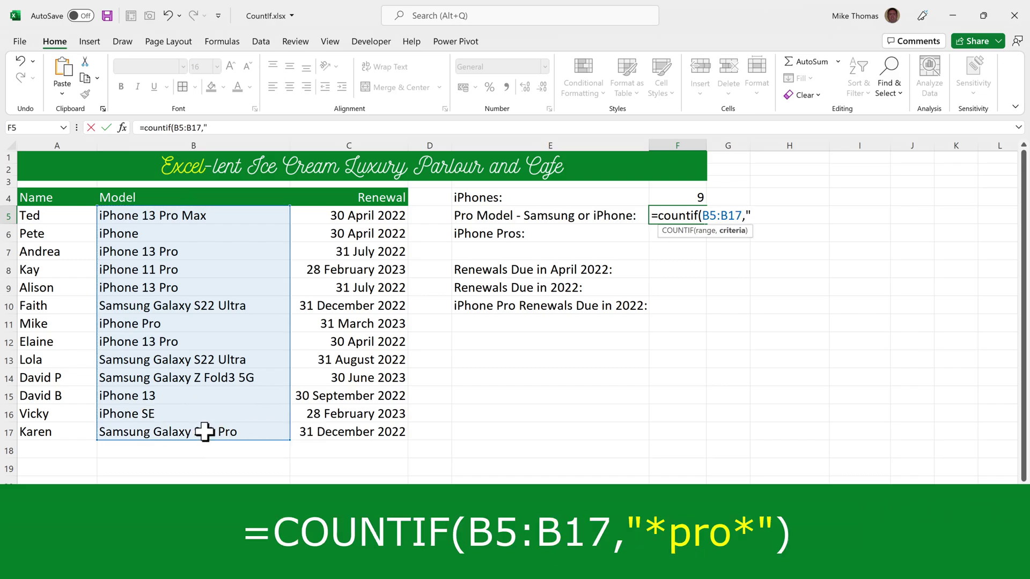
text(*pro*"))
key(Return)
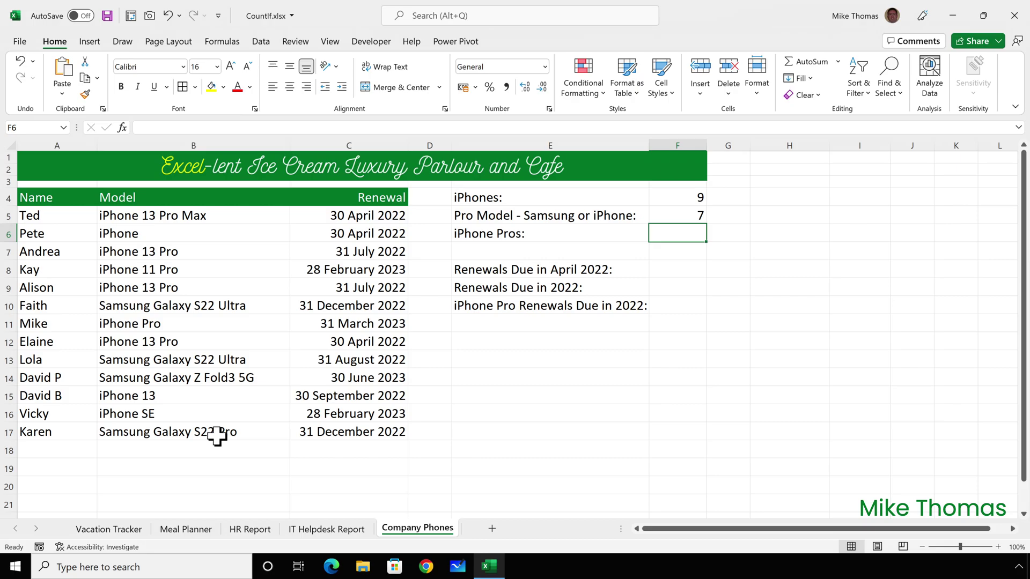
Enter =COUNTIFS(B5:B17,"iphone*",B5:B17,"*pro*") in F6 to count only the iPhone Pro models.
text(=countifs)
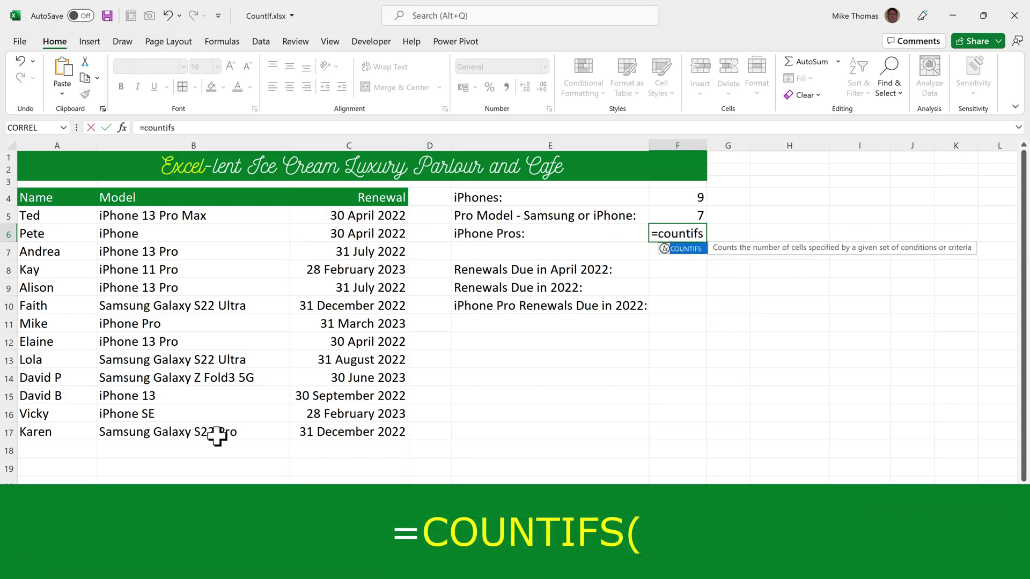
text(()
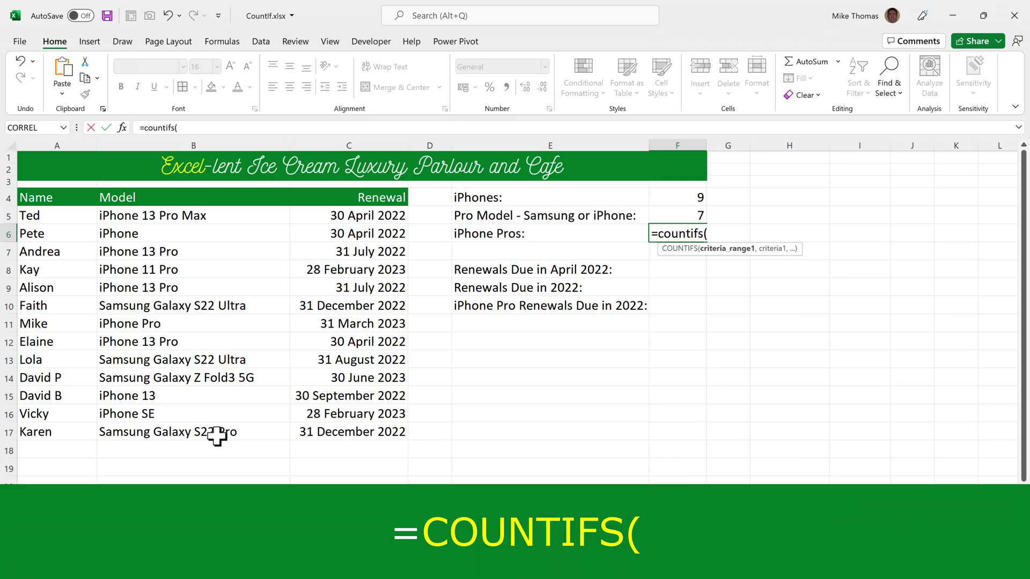
drag(213, 216, 217, 434)
text(,)
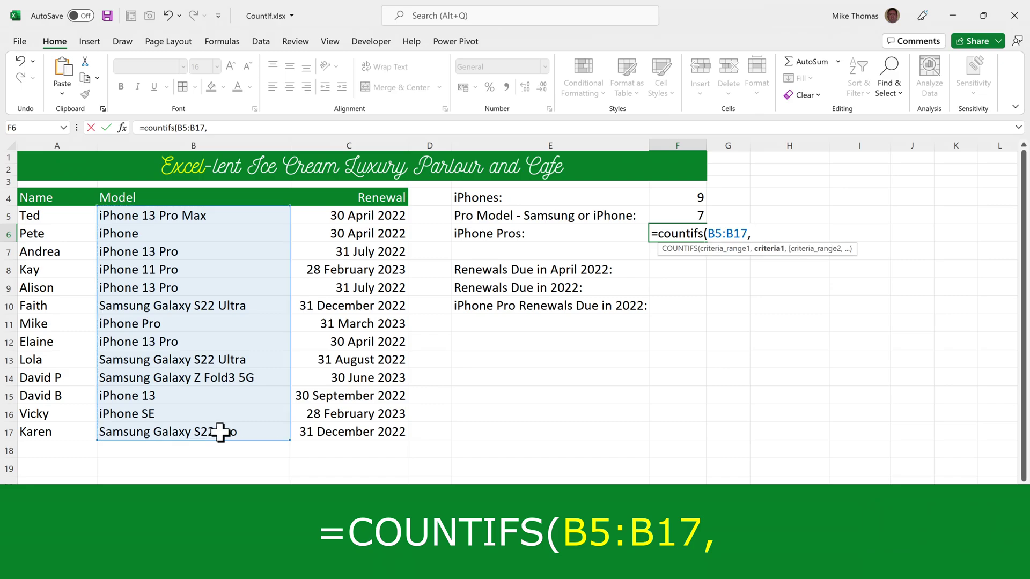
text("iphone)
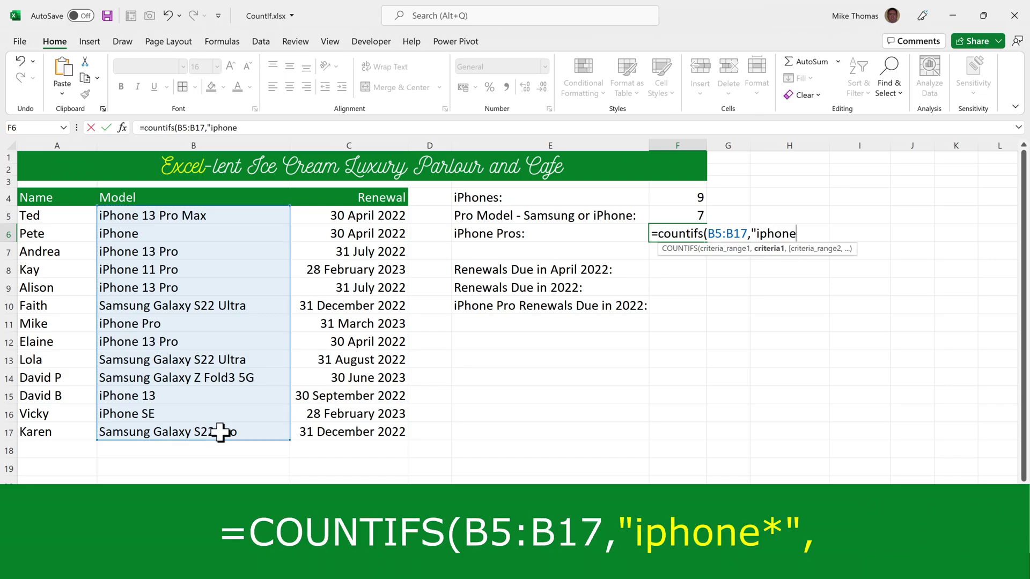
text(*",)
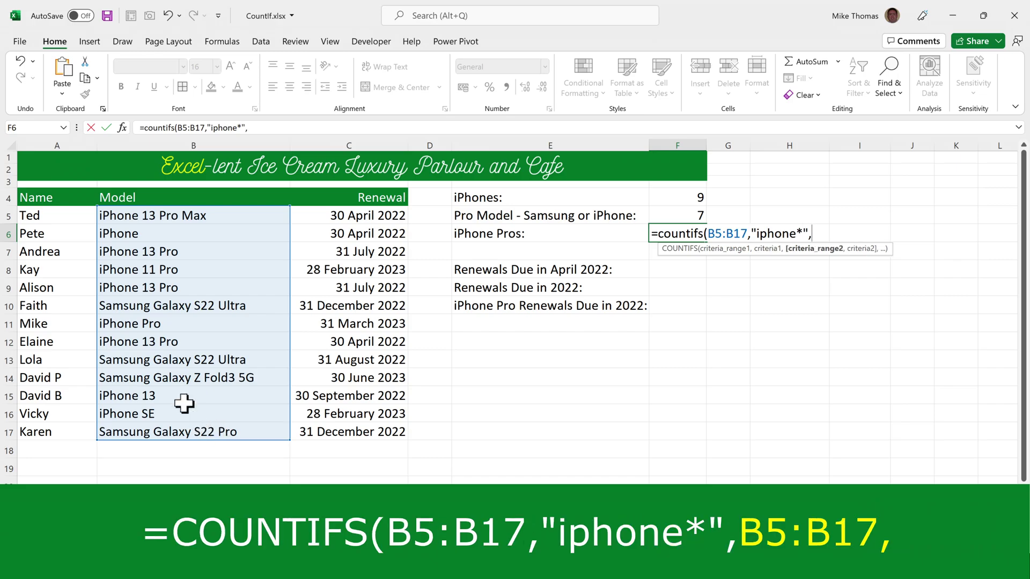
drag(239, 214, 236, 434)
text(,)
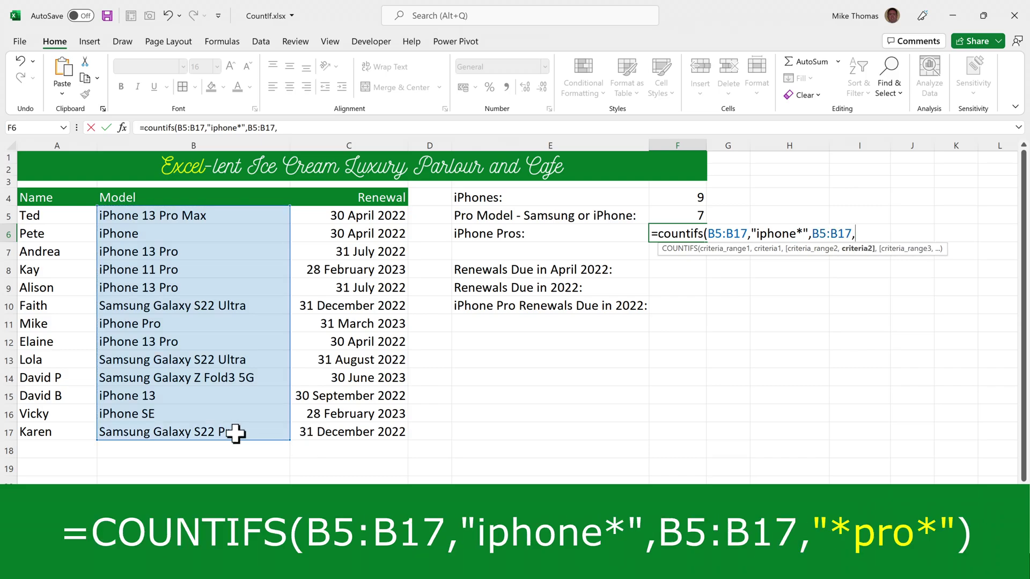
text("*pro*")
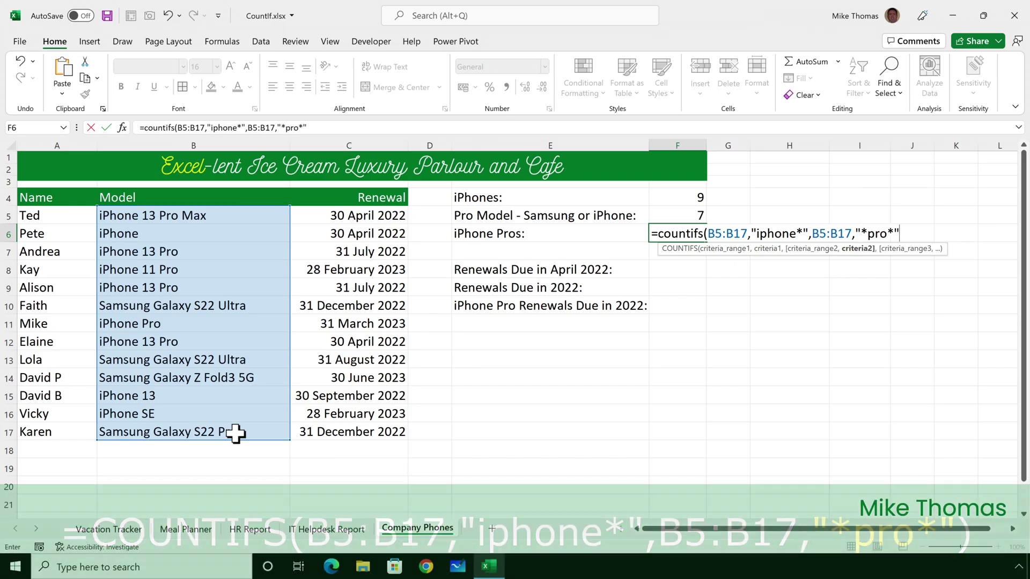
text())
key(ctrl+Return)
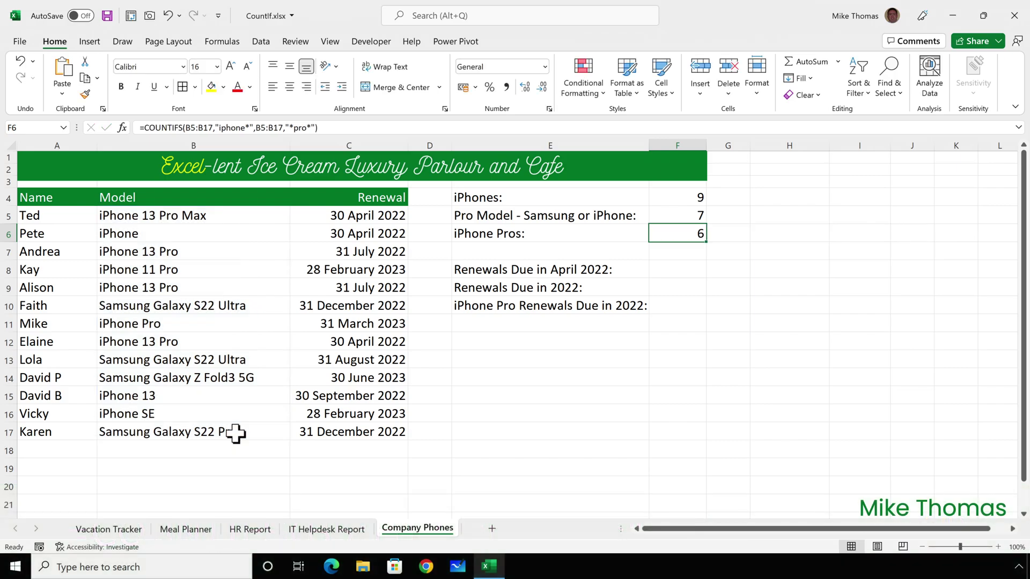
Enter =COUNTIF(C5:C17,"30/4/2022") in F8 to count the renewals due in April 2022.
click(695, 271)
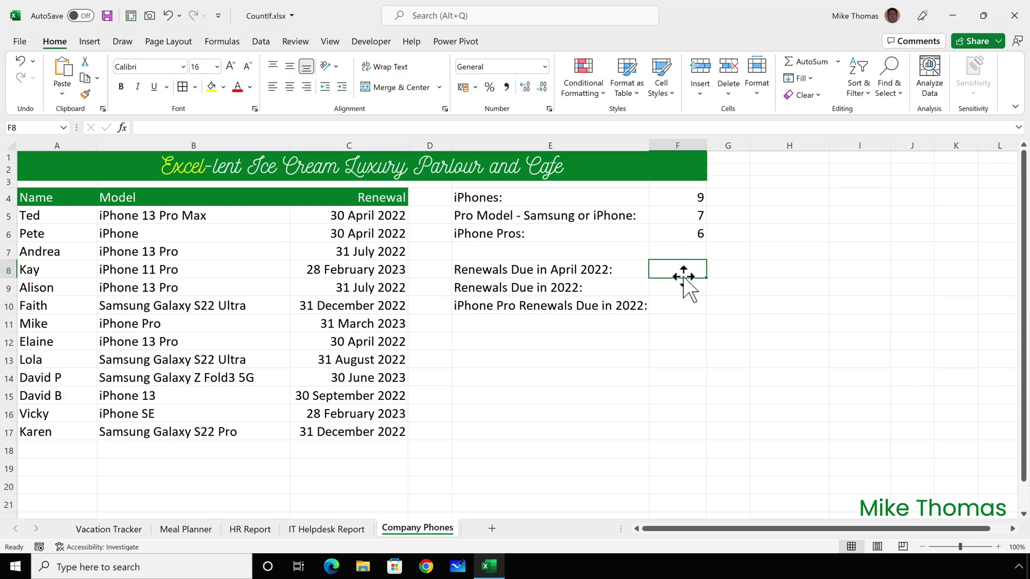
text(=countif()
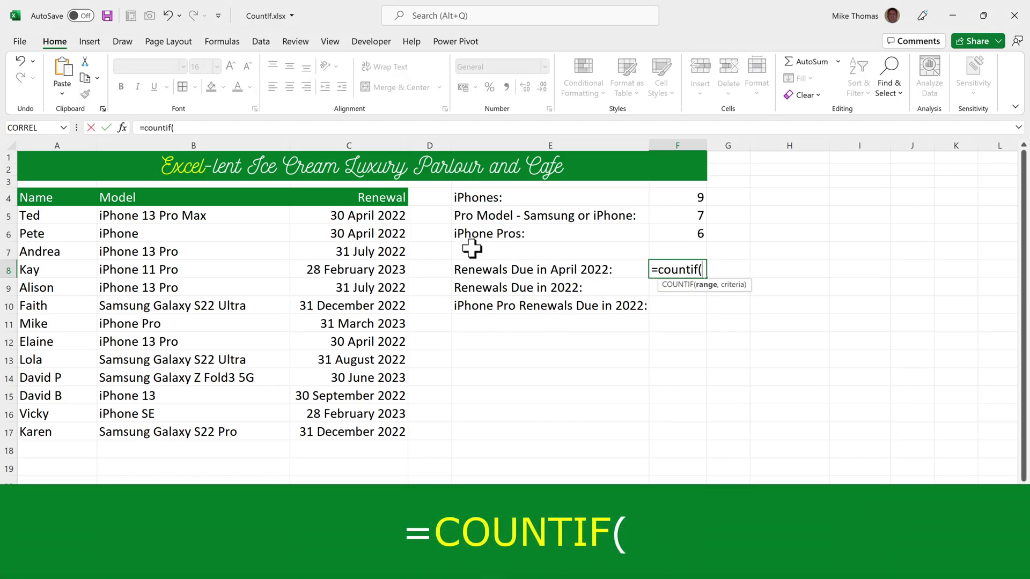
drag(362, 212, 348, 432)
text(,")
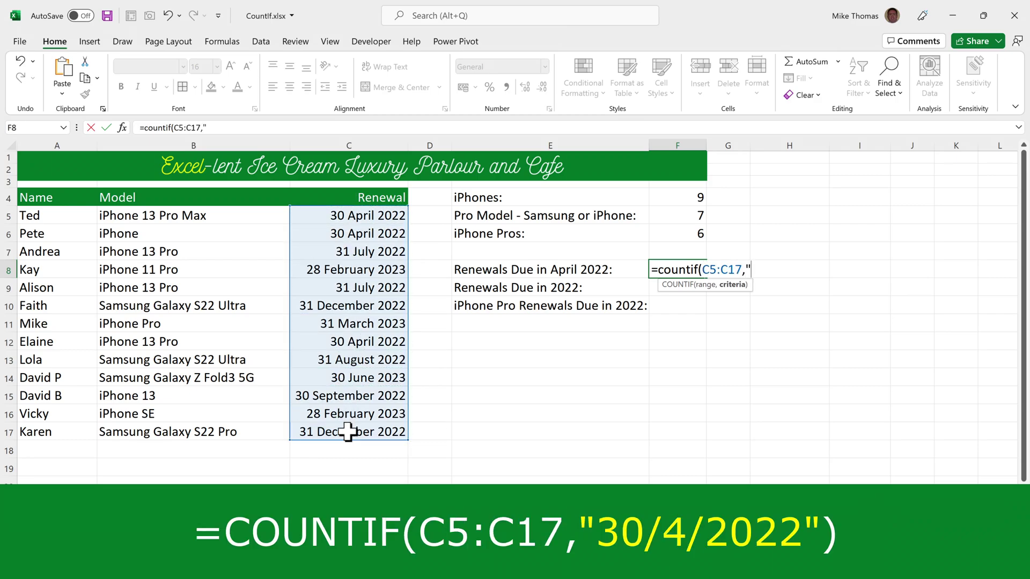
text(30/4/2022"))
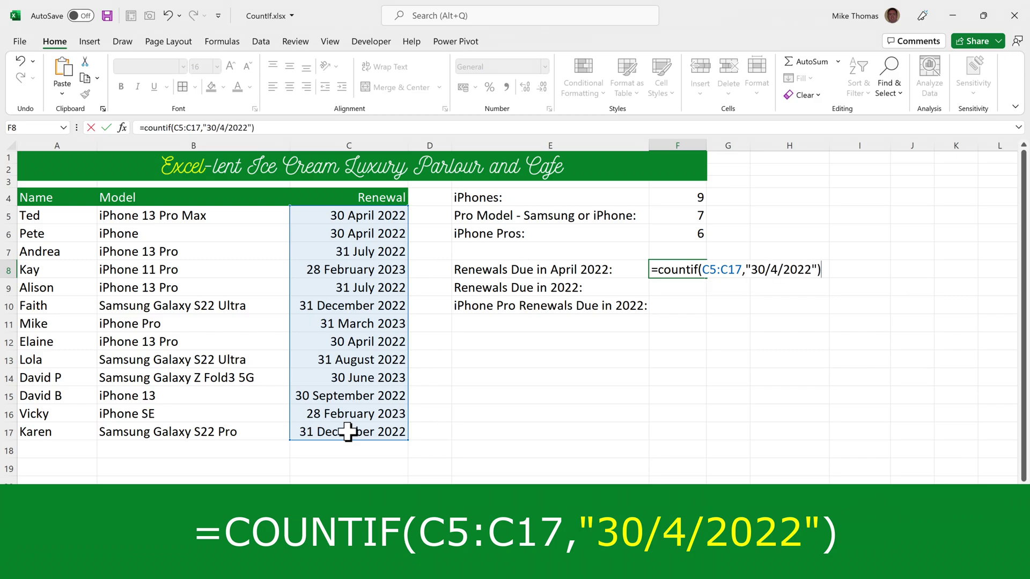
key(Return)
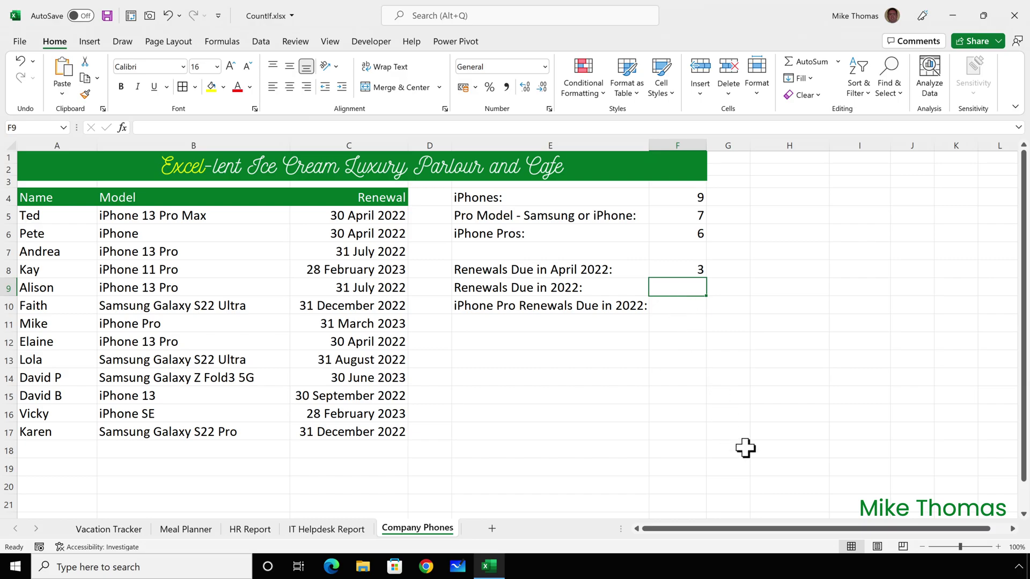
Enter =COUNTIFS(C5:C17,">=1/1/2022",C5:C17,"<=31/12/2022") in F9 to count the renewals due in 2022.
text(=co)
text(untifs()
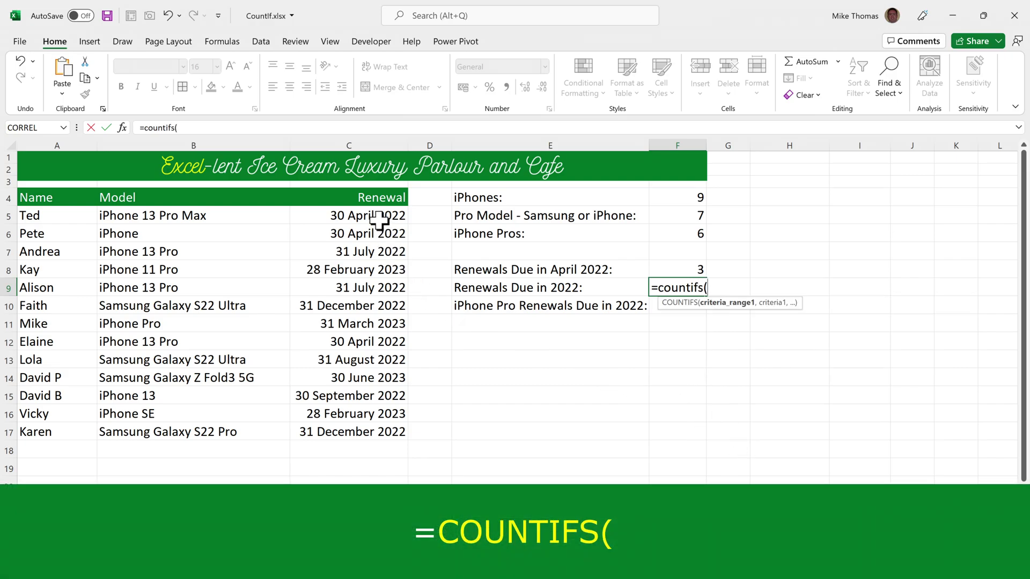
drag(375, 218, 353, 438)
text(,)
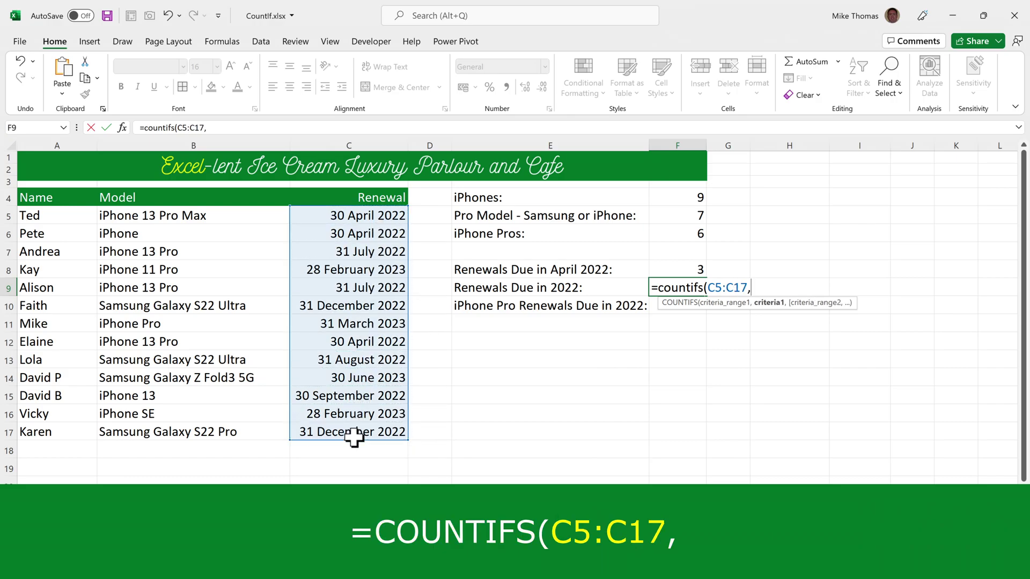
text(")
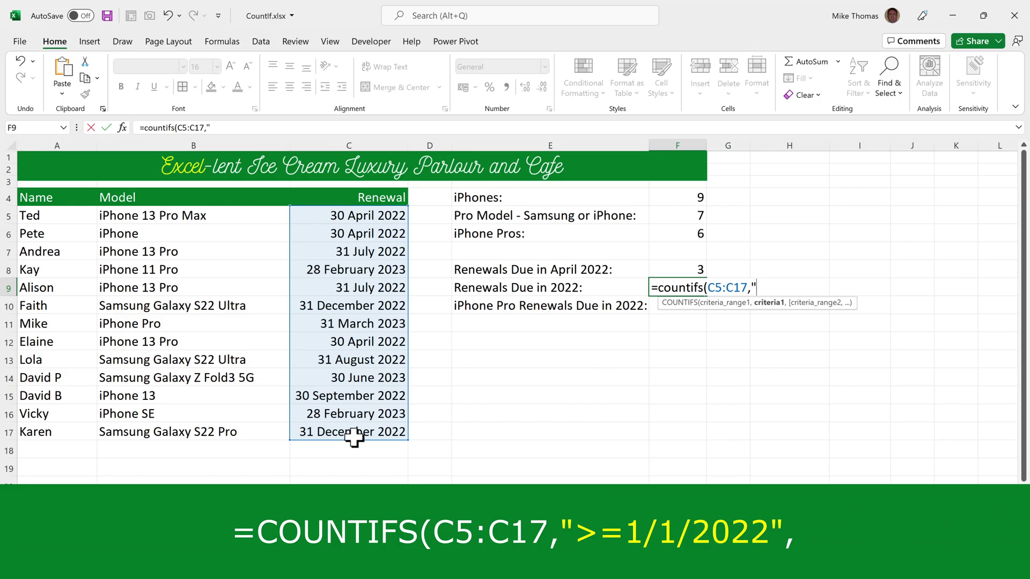
text(>=1/1/20)
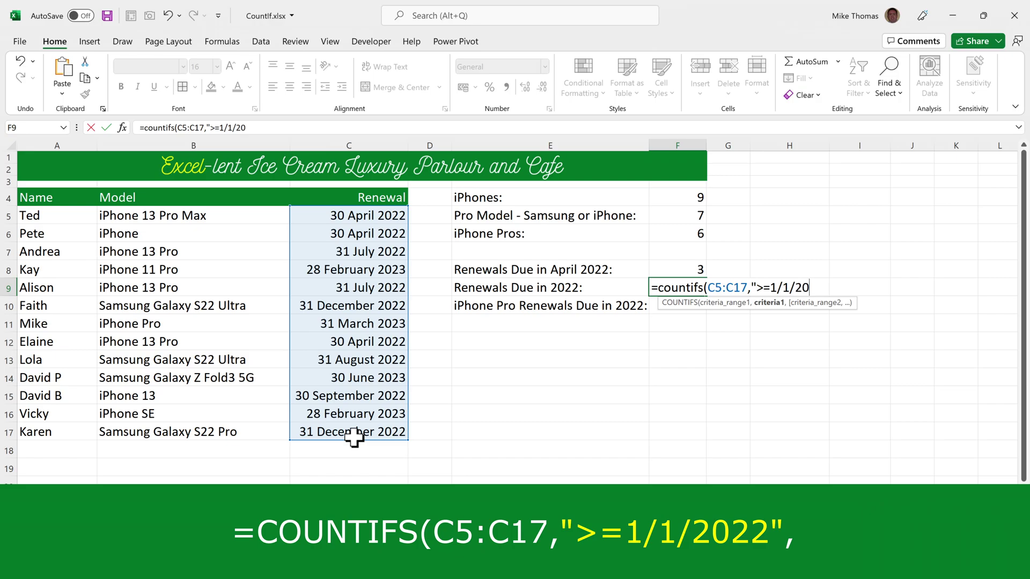
text(22",)
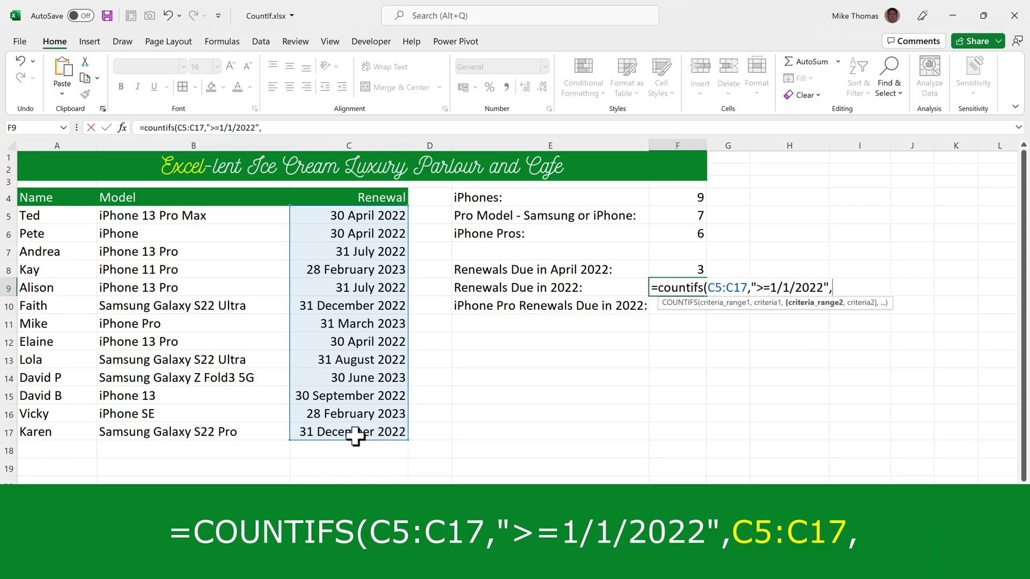
drag(380, 217, 356, 439)
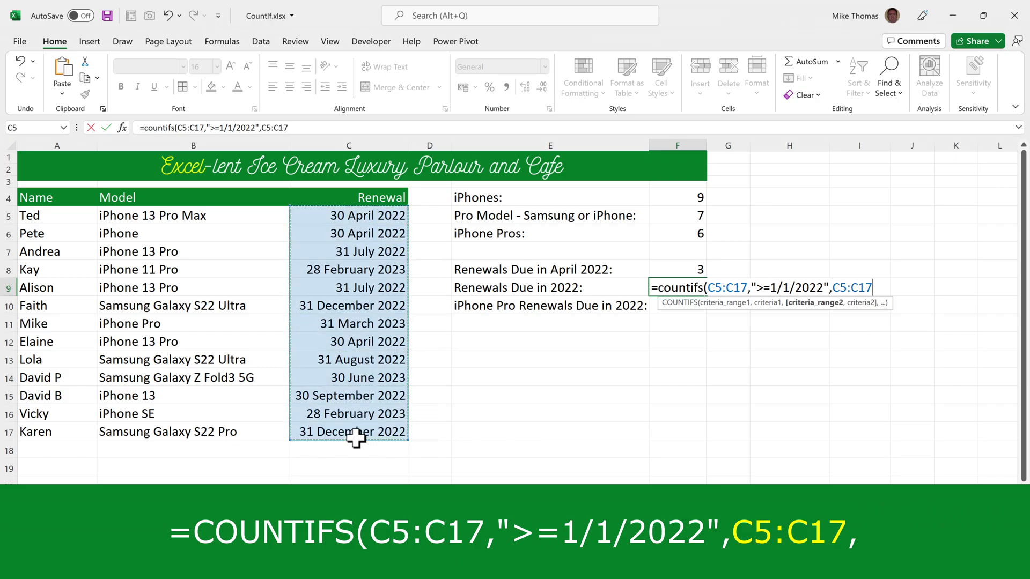
text(,")
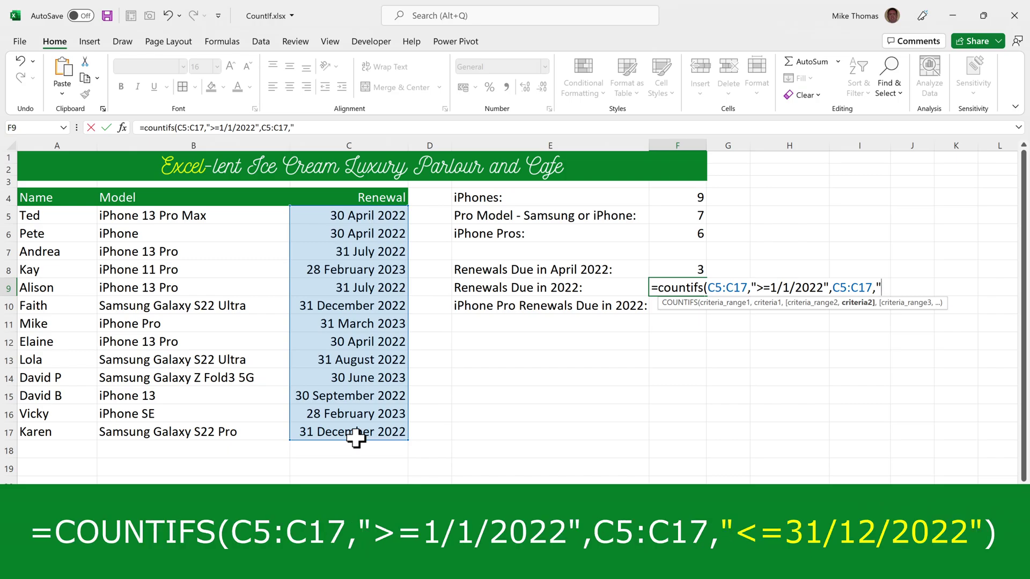
text(<=31/12/20)
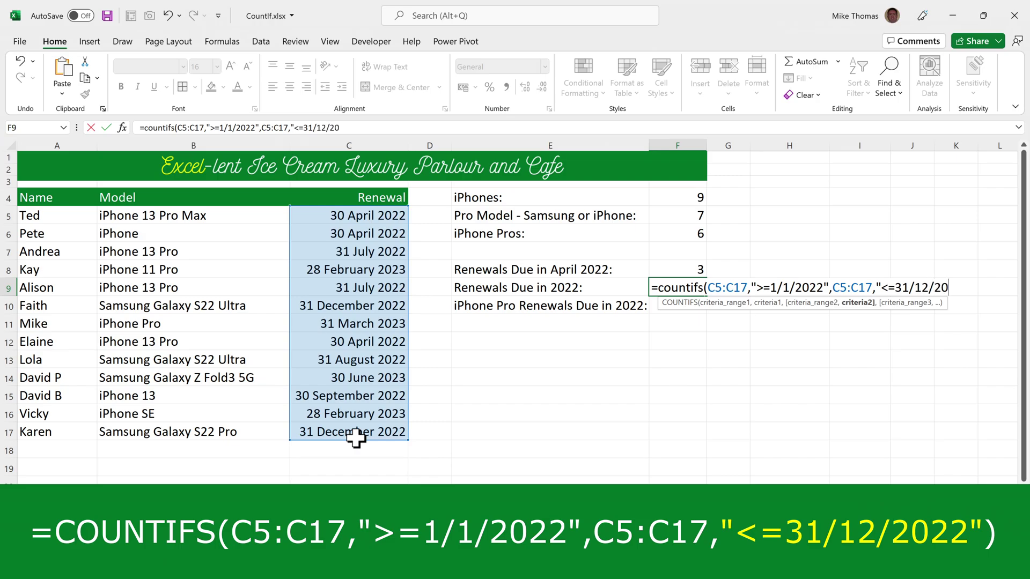
text(22"))
key(Return)
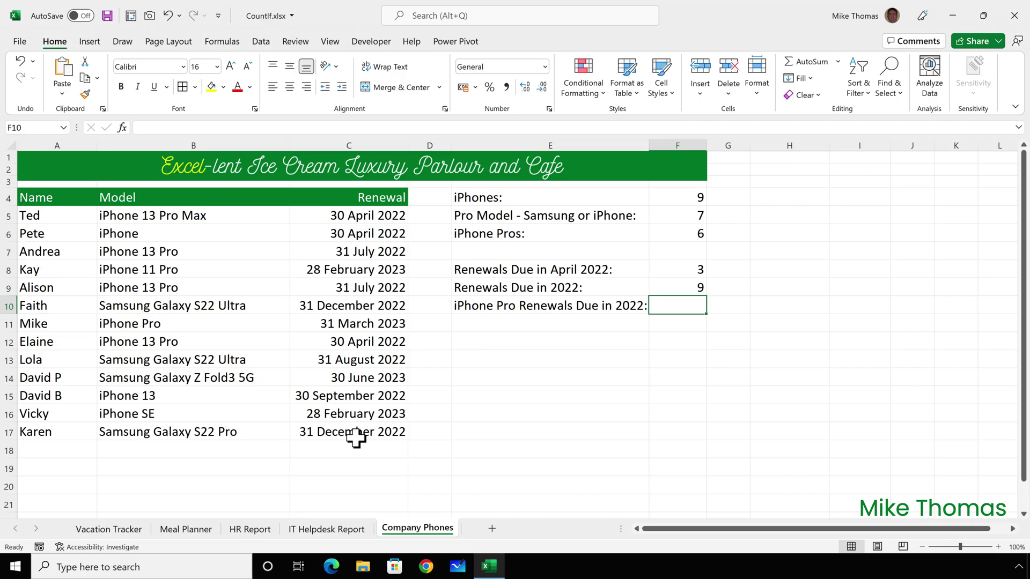
Begin a COUNTIFS formula in F10 with the model criteria B5:B17,"iphone*",B5:B17,"*pro*" for the iPhone Pros.
text(=countifs)
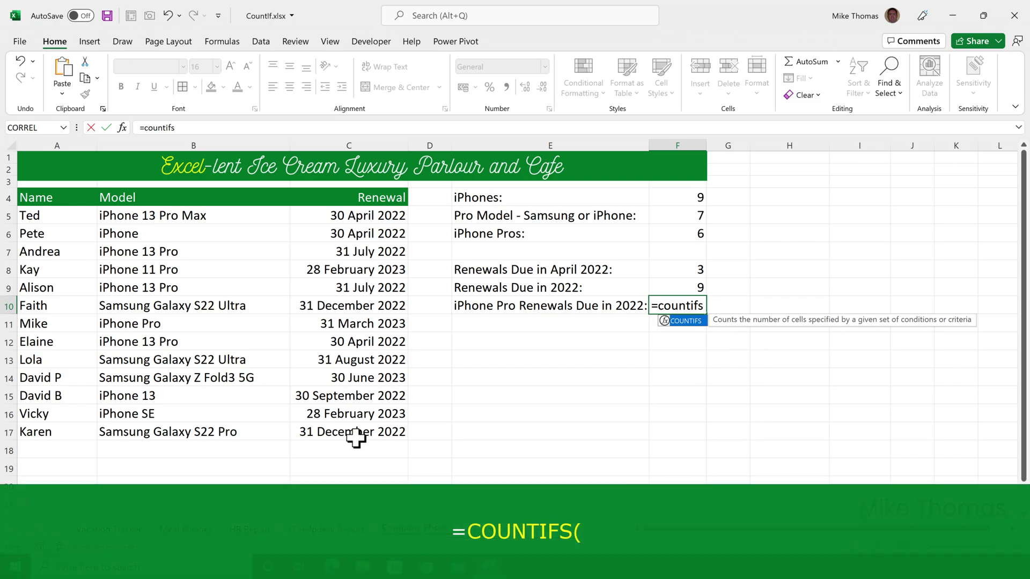
text(()
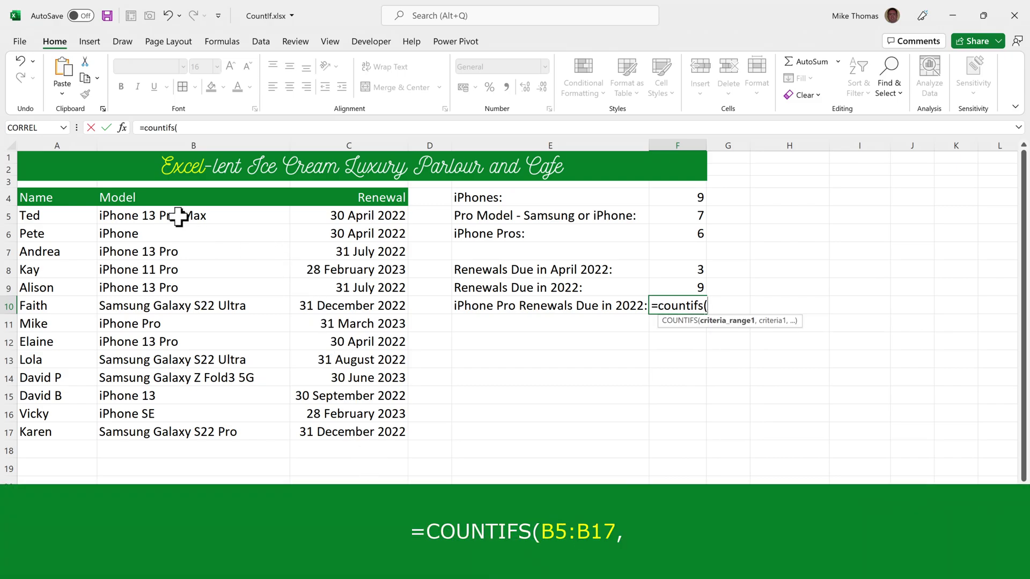
drag(178, 217, 167, 432)
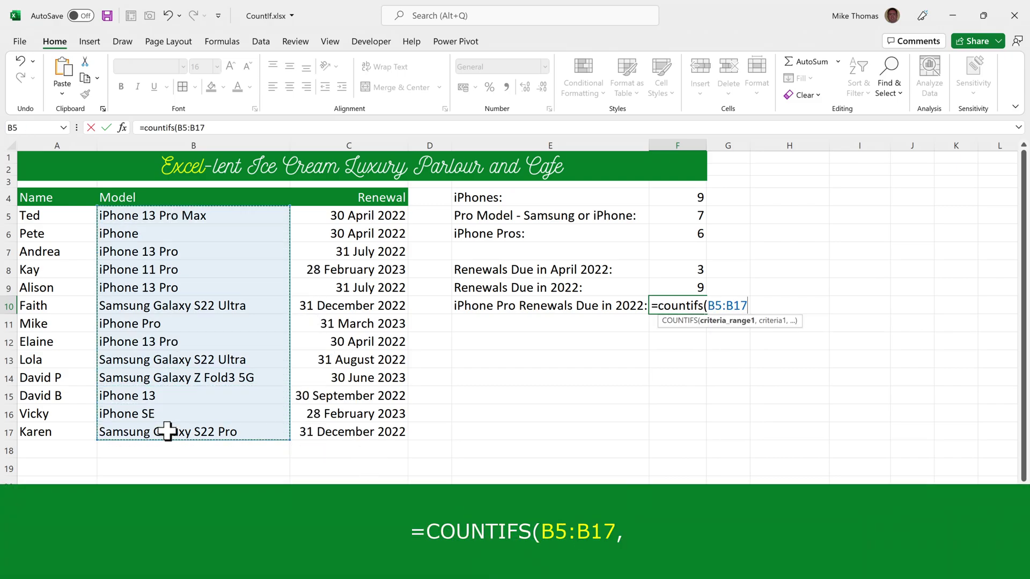
text(,")
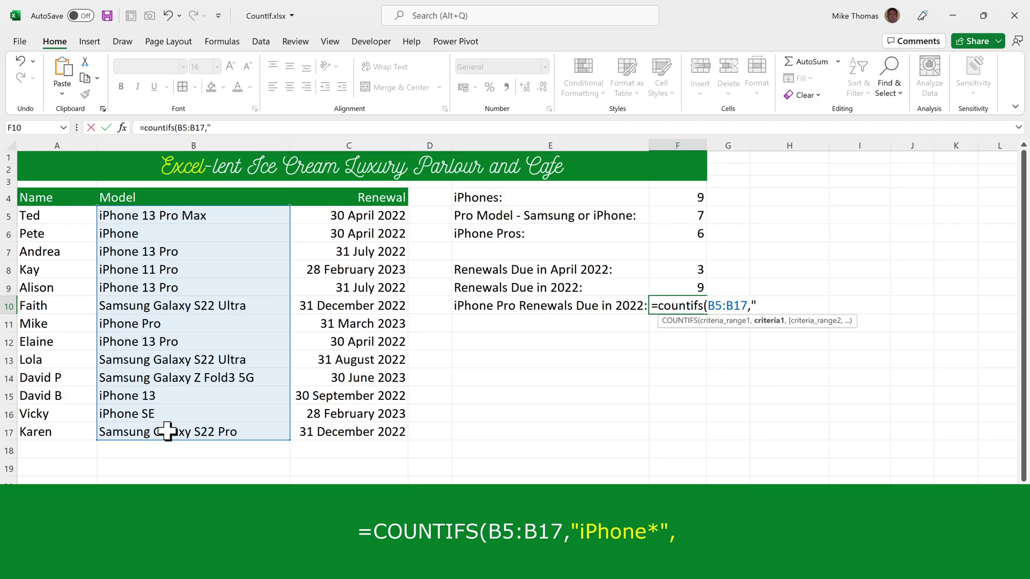
text(iphone*",)
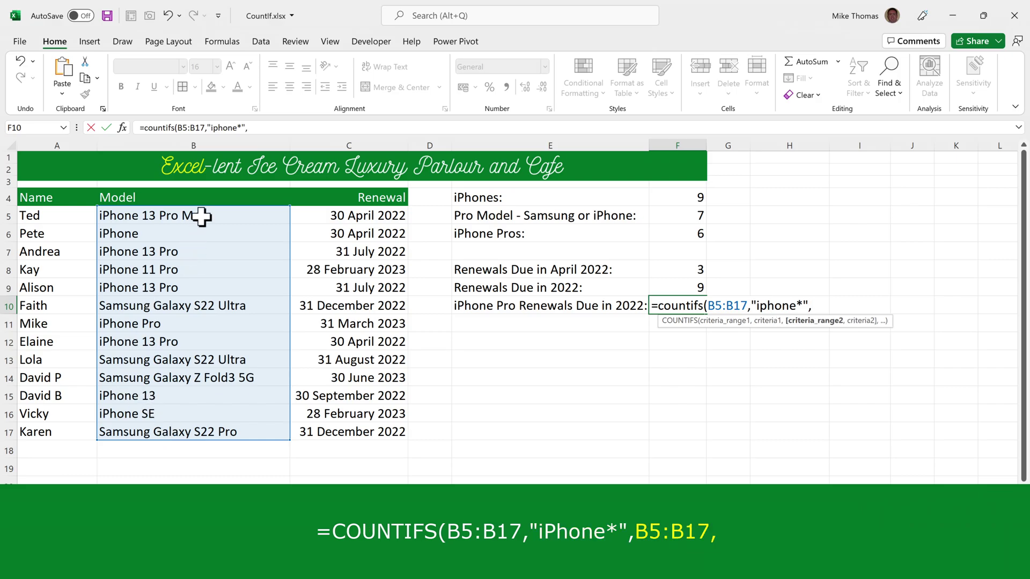
drag(201, 216, 202, 438)
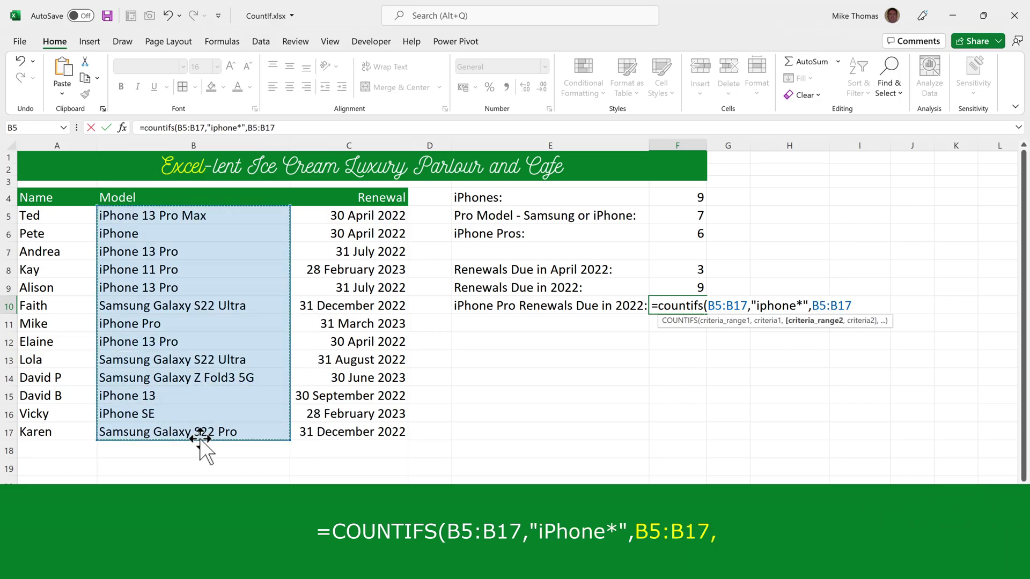
text(,")
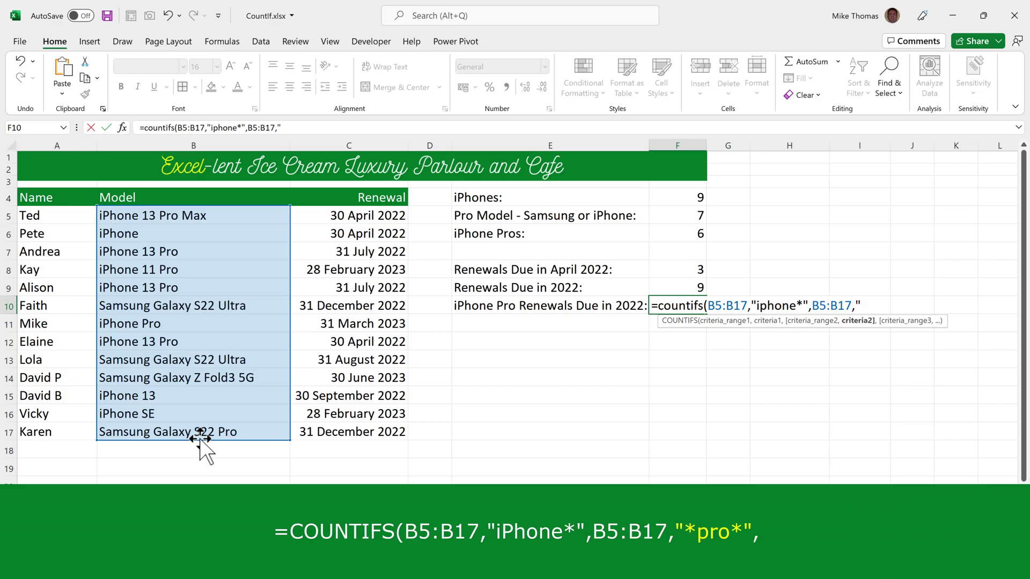
text(*pro*",)
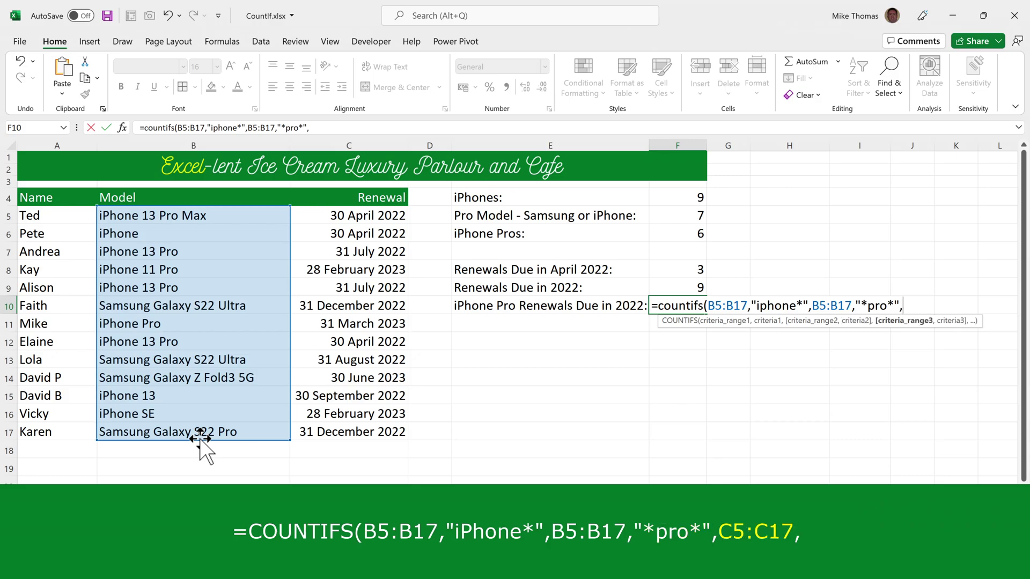
Complete the F10 formula with the renewal date criteria C5:C17,">=1/1/2022",C5:C17,"<=31/12/2022" and enter it.
drag(346, 217, 355, 435)
text(,)
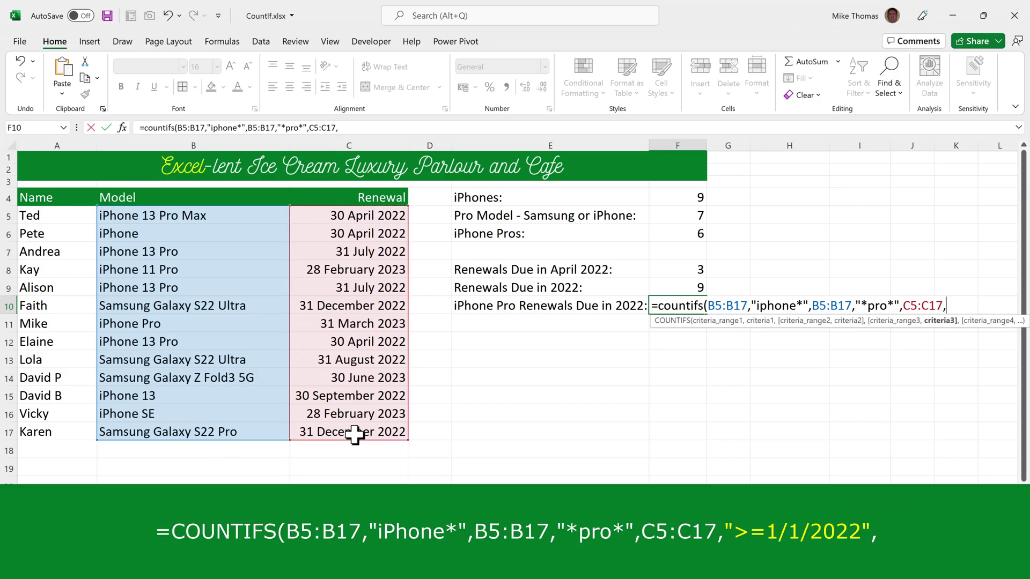
text(">=1/1/2022)
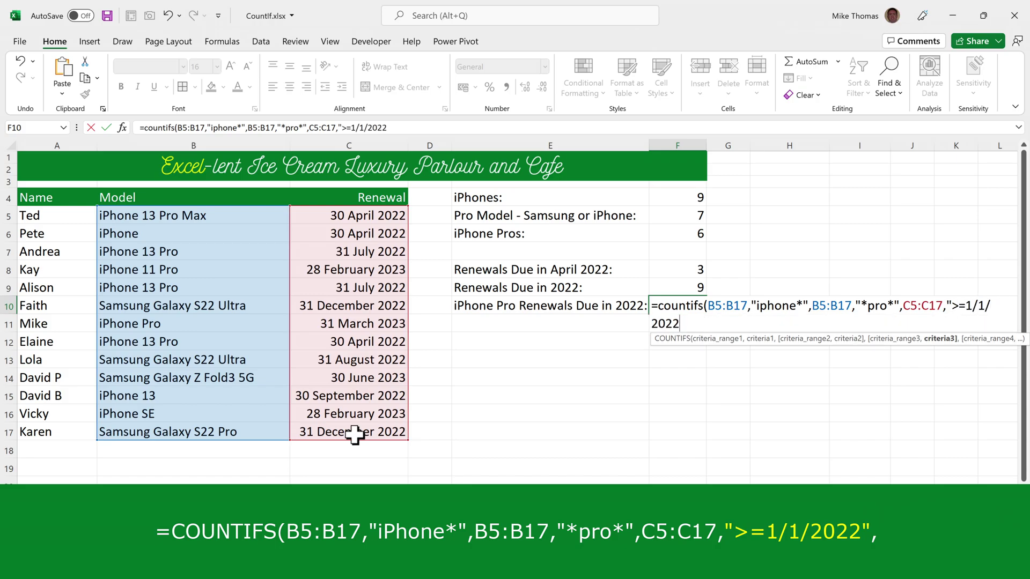
text(",)
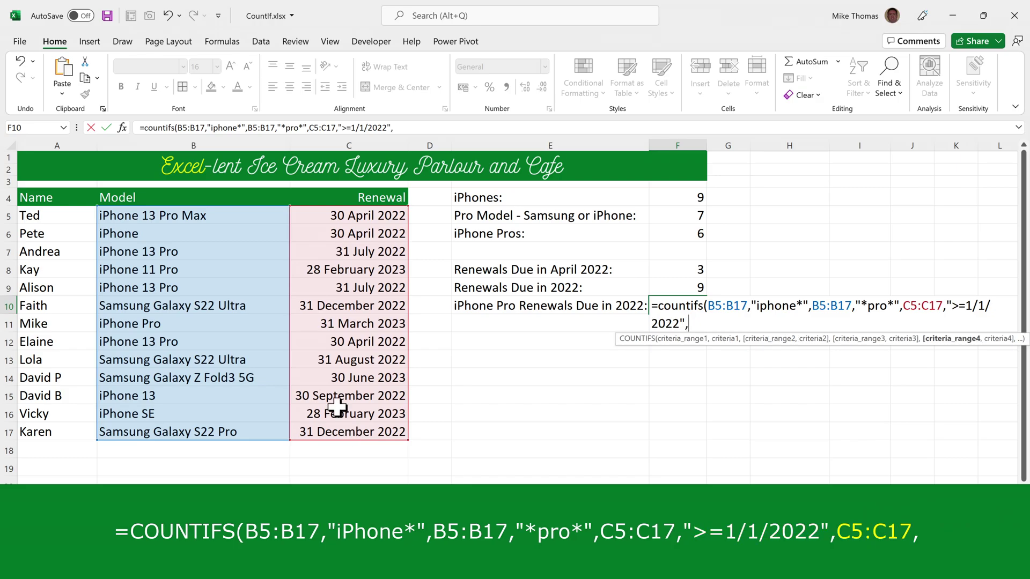
drag(375, 216, 373, 435)
text(,"<)
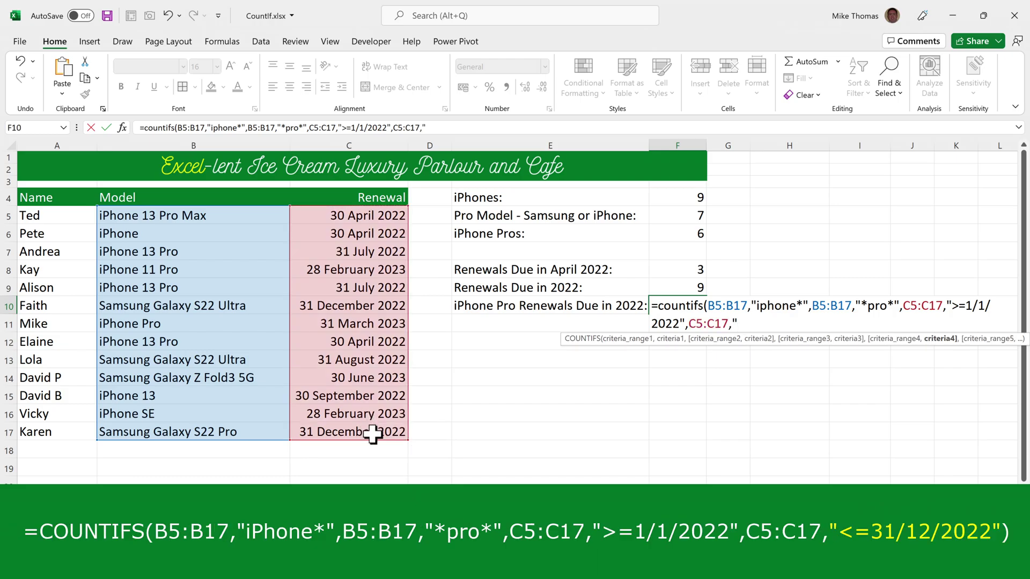
text(=31/12/2022)
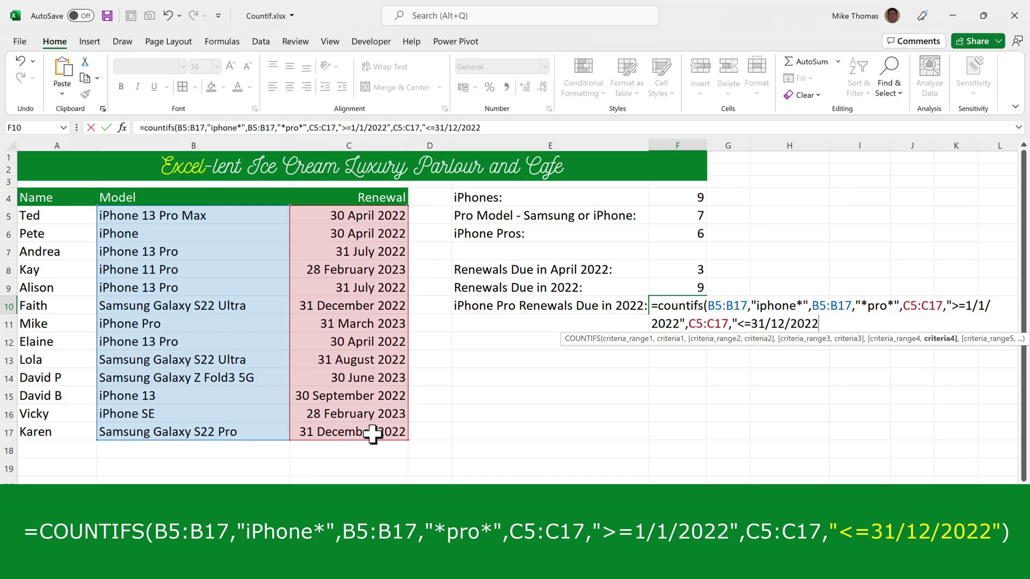
text(")
key(Return)
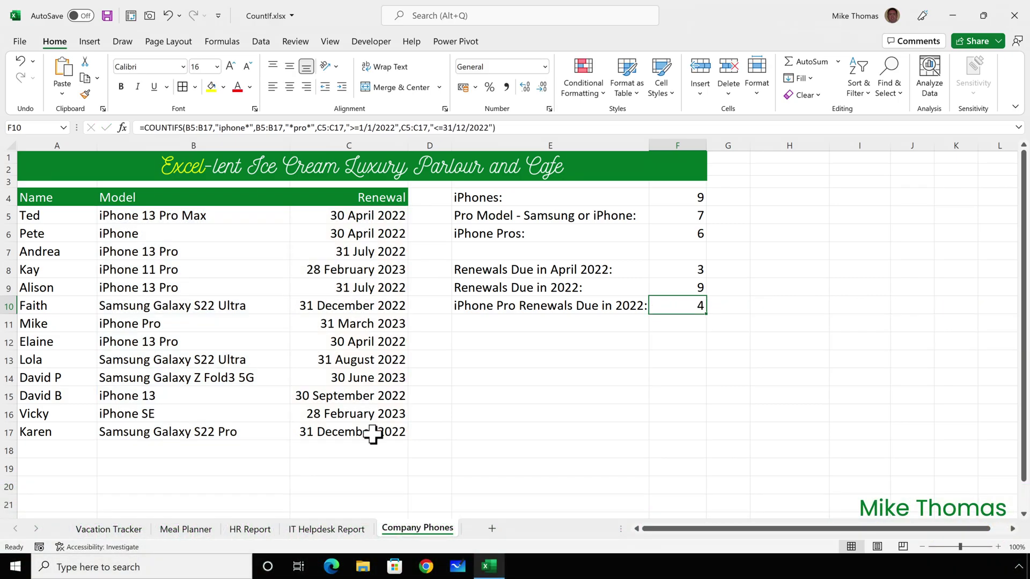